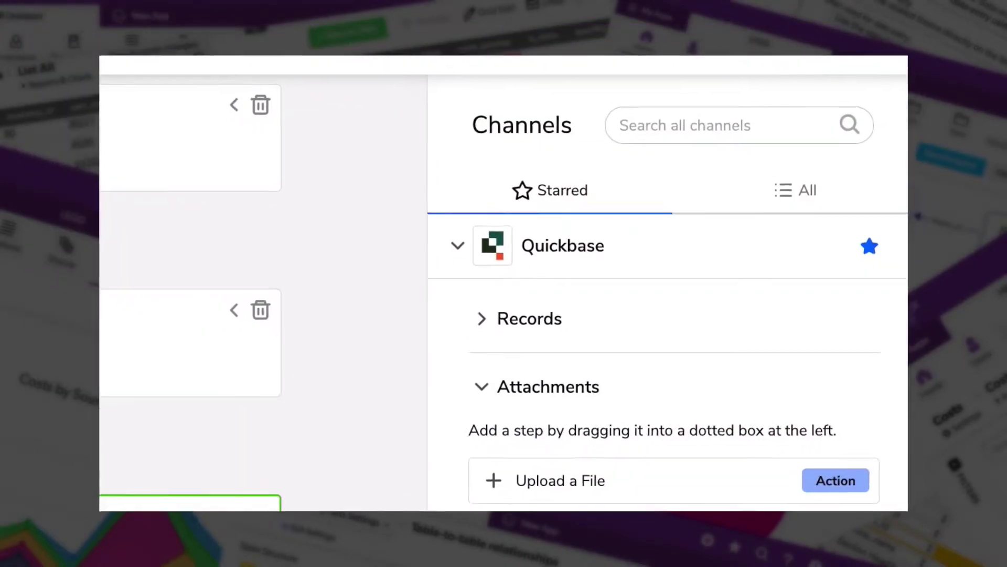
Step: Return to the Quickbase My apps page showing the six Demos-category apps
left_click_drag(525, 540, 204, 455)
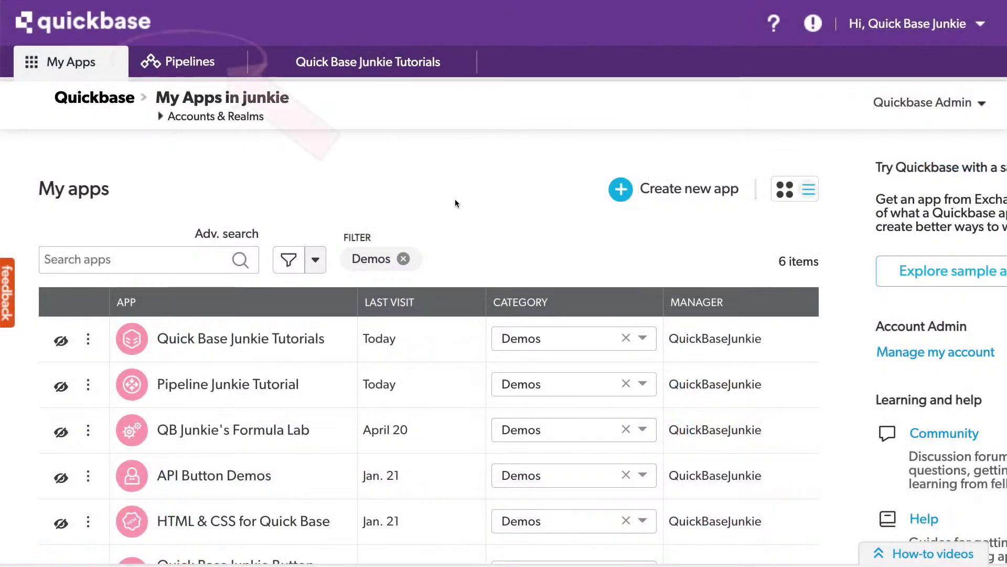
Step: Switch from My apps to Pipelines to see the Demo-tagged pipelines list
left_click(186, 62)
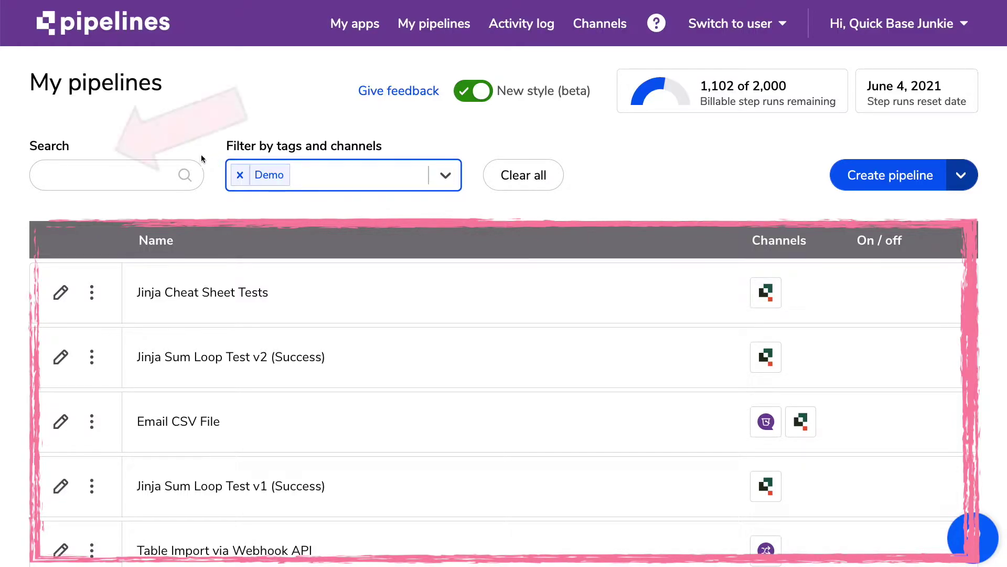
Step: Search the pipelines for 'jinja', then clear the search
left_click(111, 175)
type("jinja")
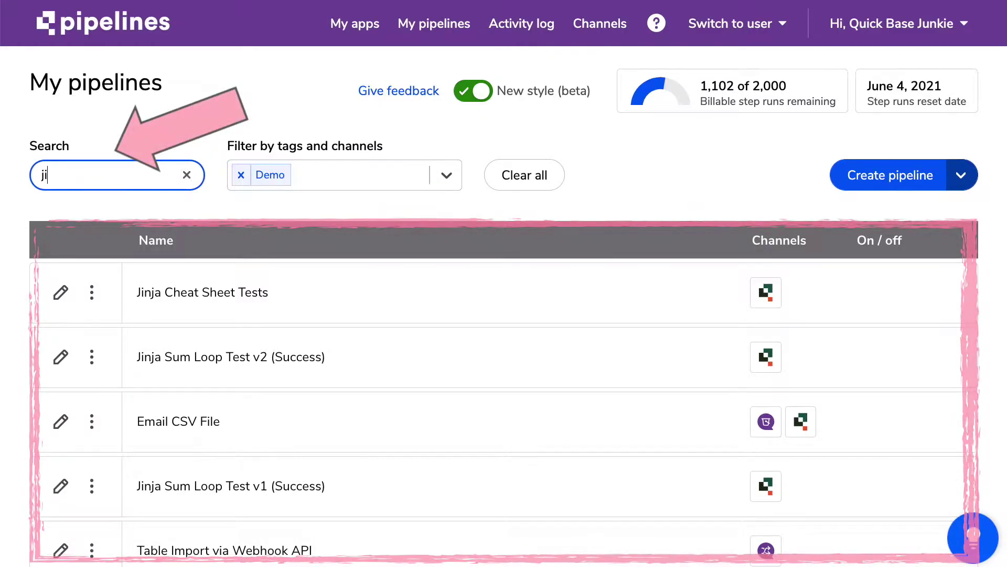
left_click(187, 175)
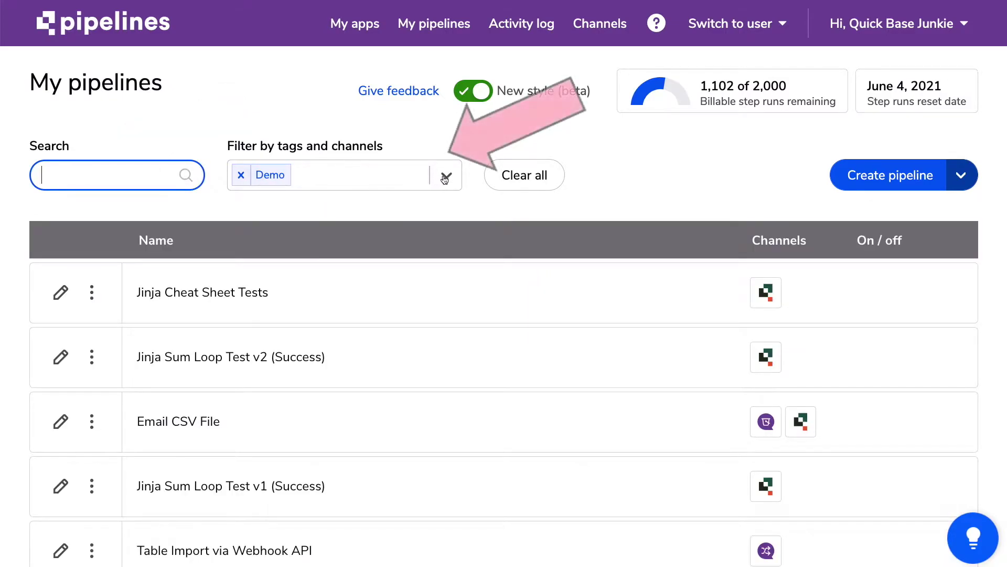
Step: Add the Bucket channel to the Demo tag filter
left_click(446, 175)
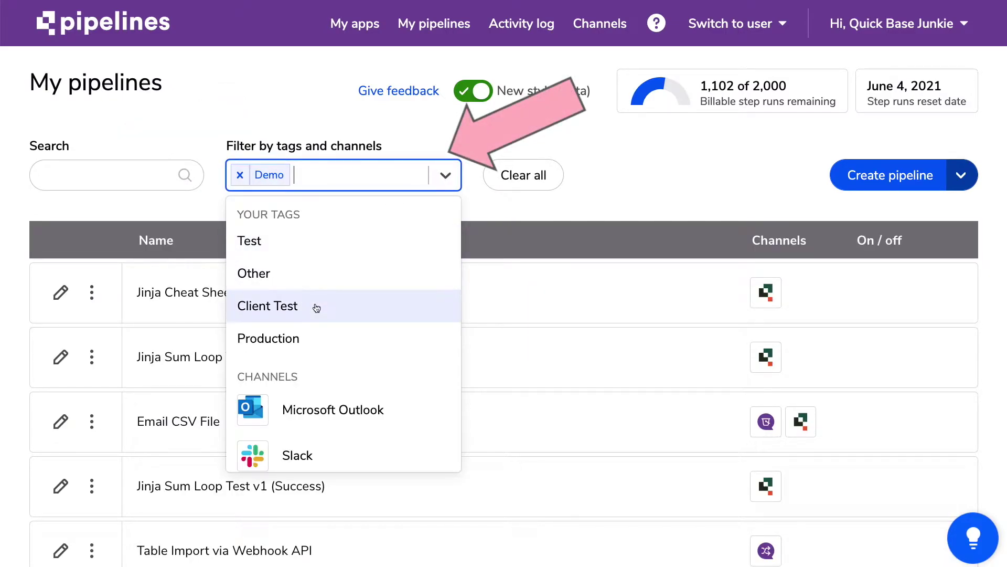
scroll(317, 308, "down", 5)
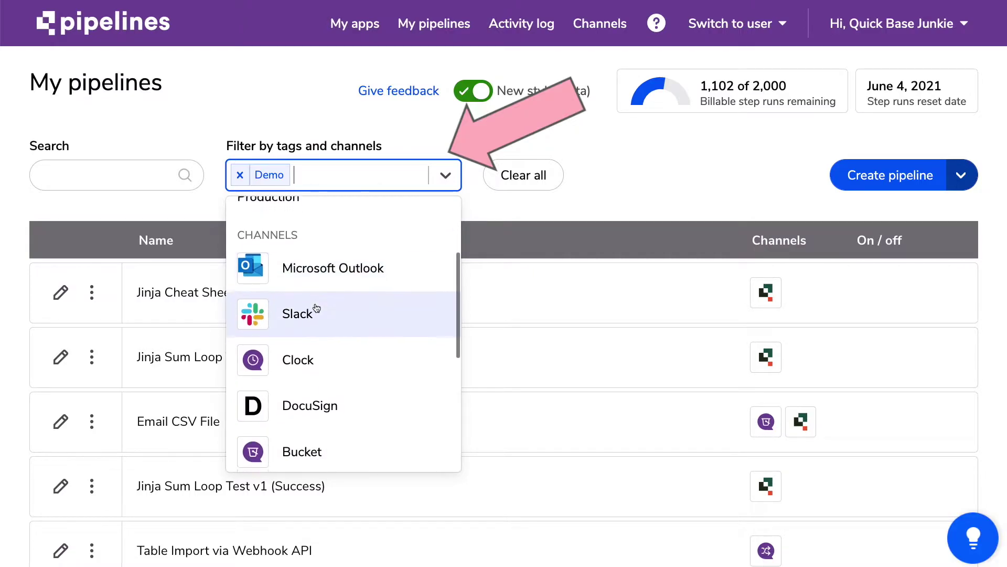
scroll(316, 308, "down", 2)
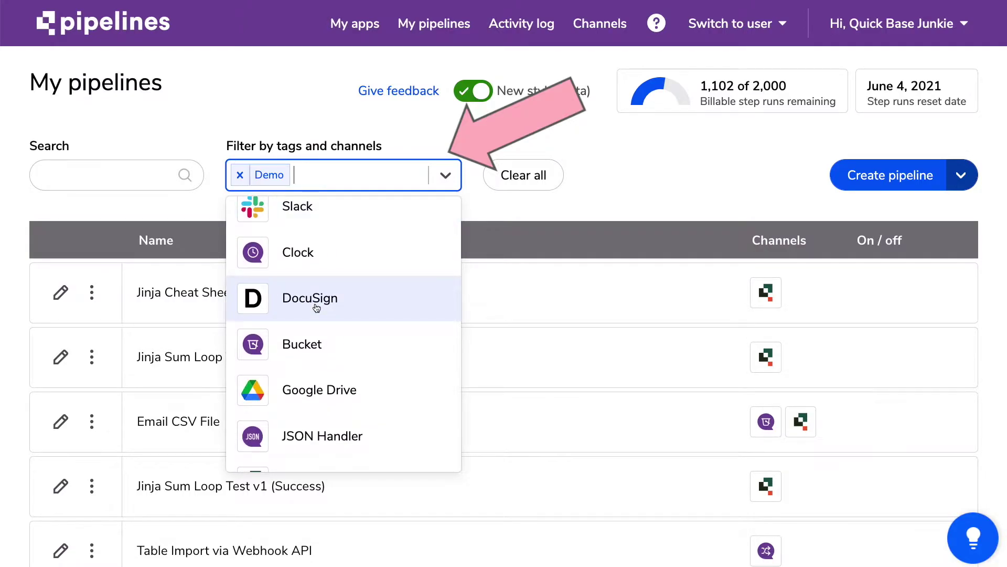
left_click(316, 330)
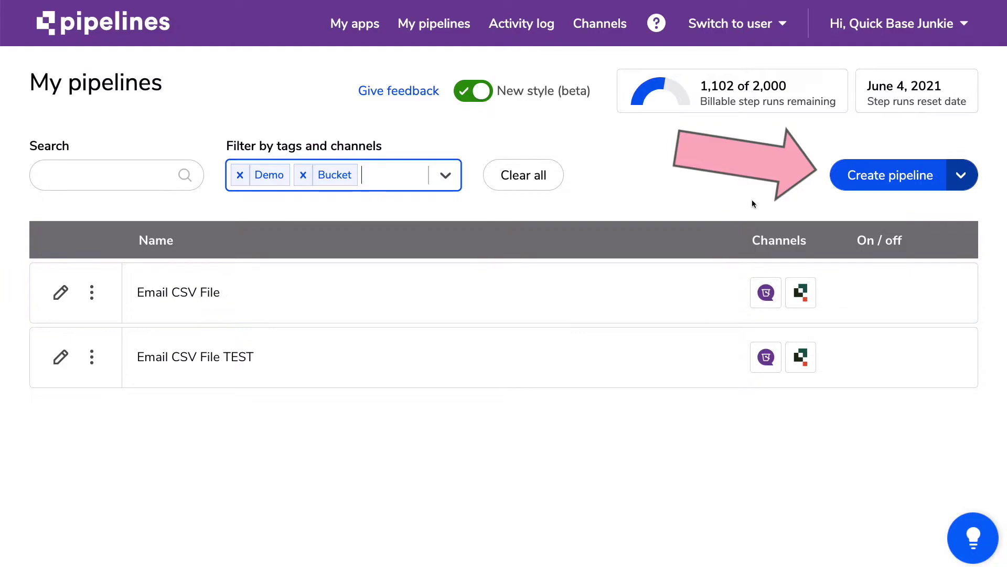
Step: Preview the import-pipeline option and the Email CSV File row actions, dismissing both
left_click(965, 177)
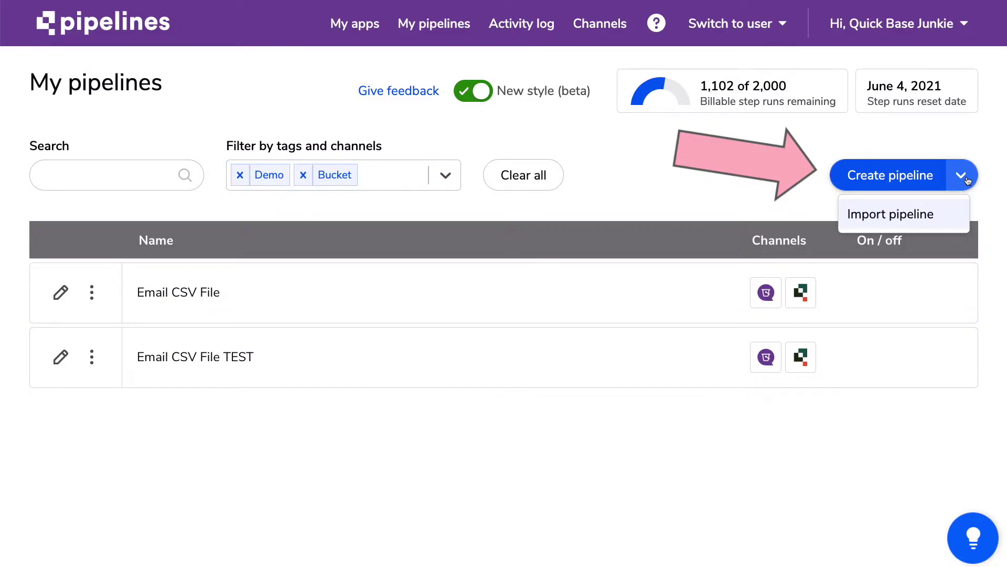
left_click(692, 186)
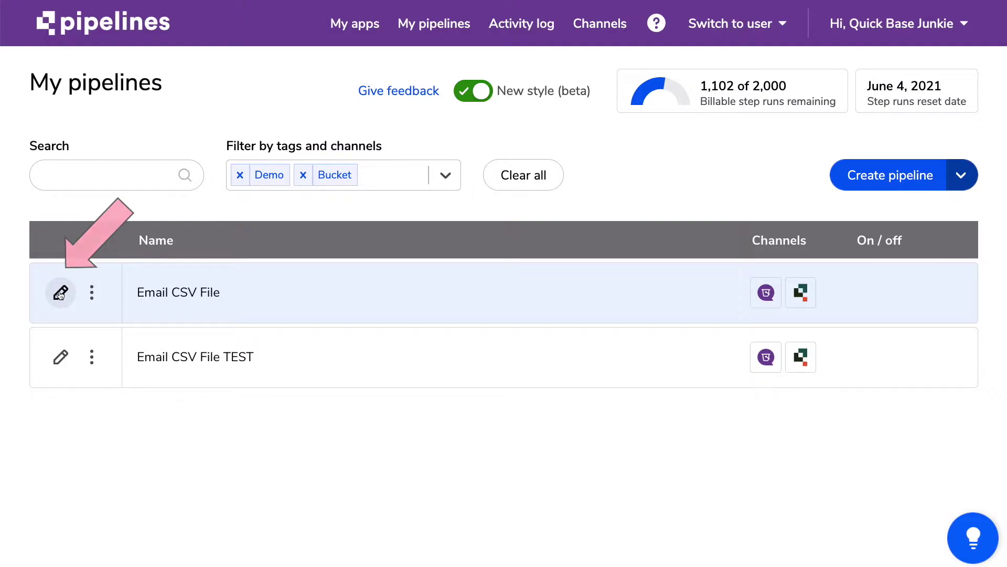
left_click(91, 293)
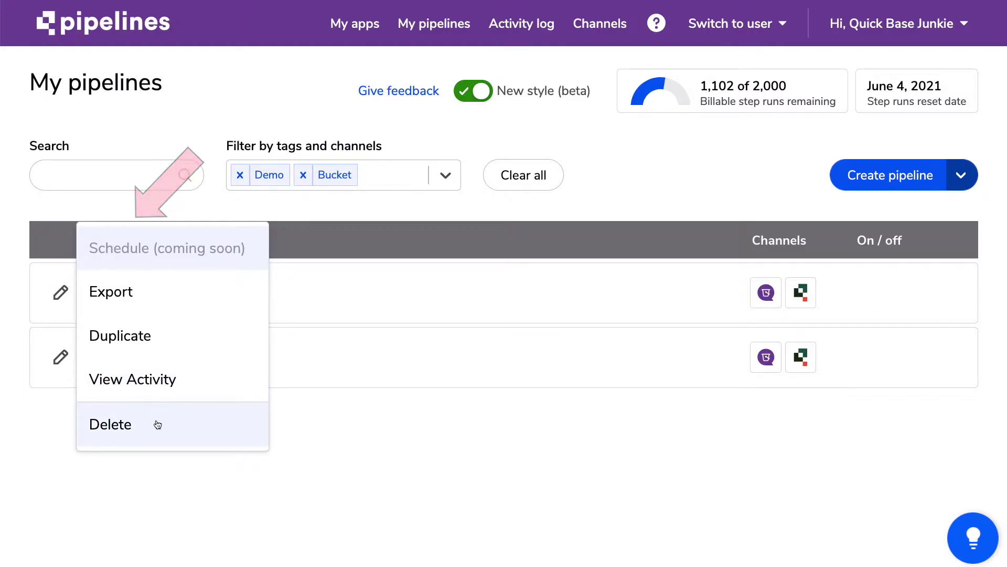
left_click(355, 288)
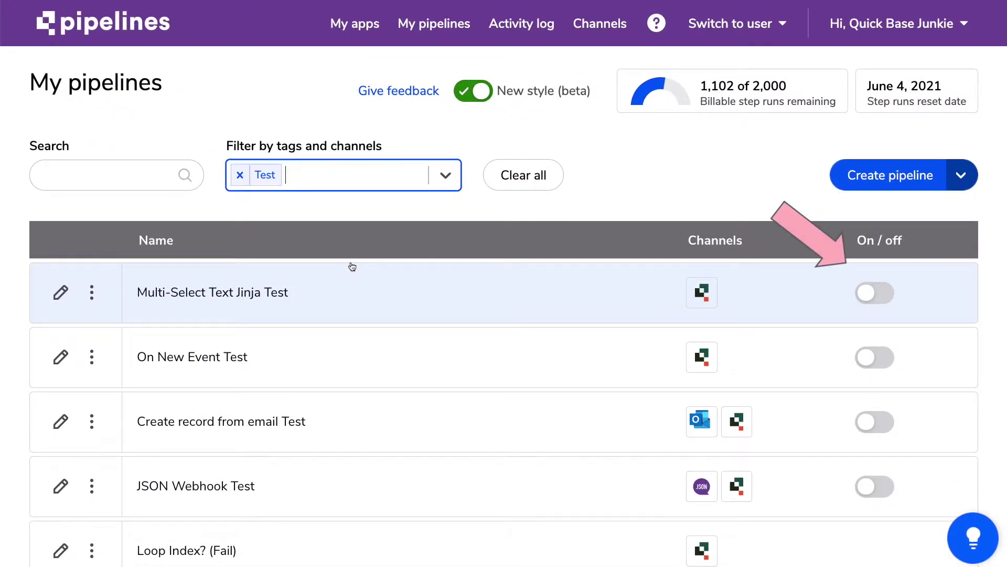
Step: Open Multi-Select Text Jinja Test's details and show its stats: last run April 20, 2021, 0 billable runs
left_click(391, 303)
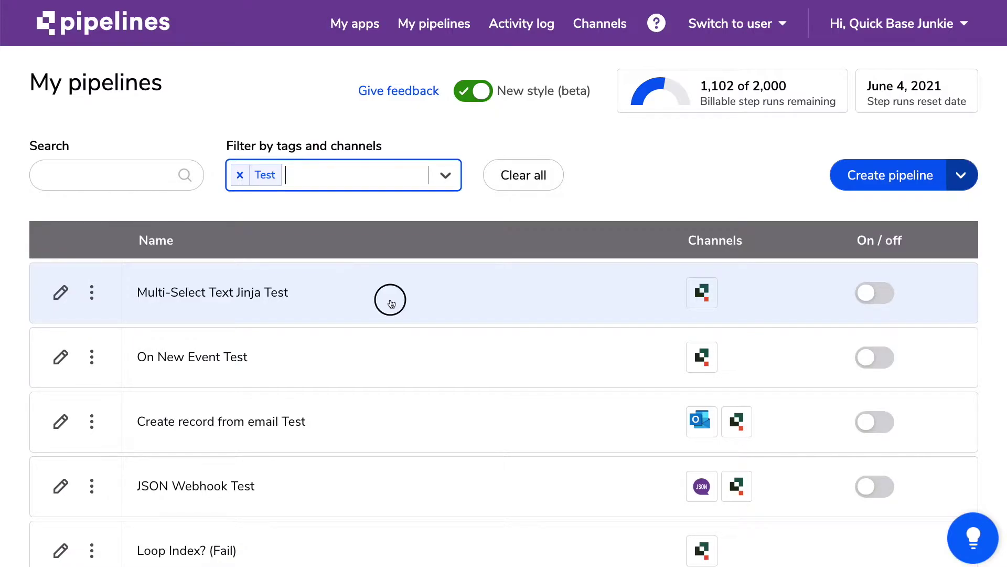
left_click(851, 259)
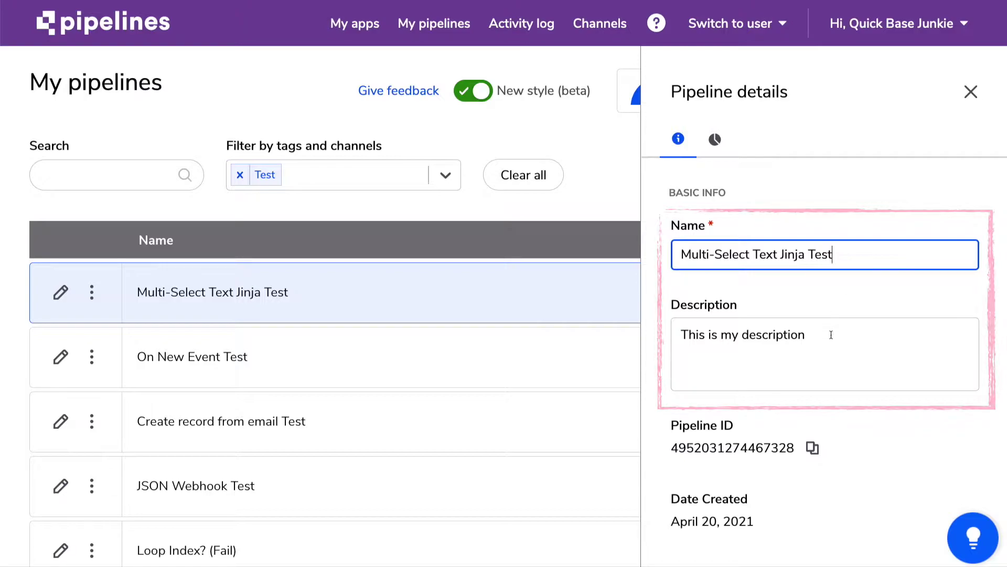
scroll(832, 335, "down", 3)
scroll(831, 334, "down", 1)
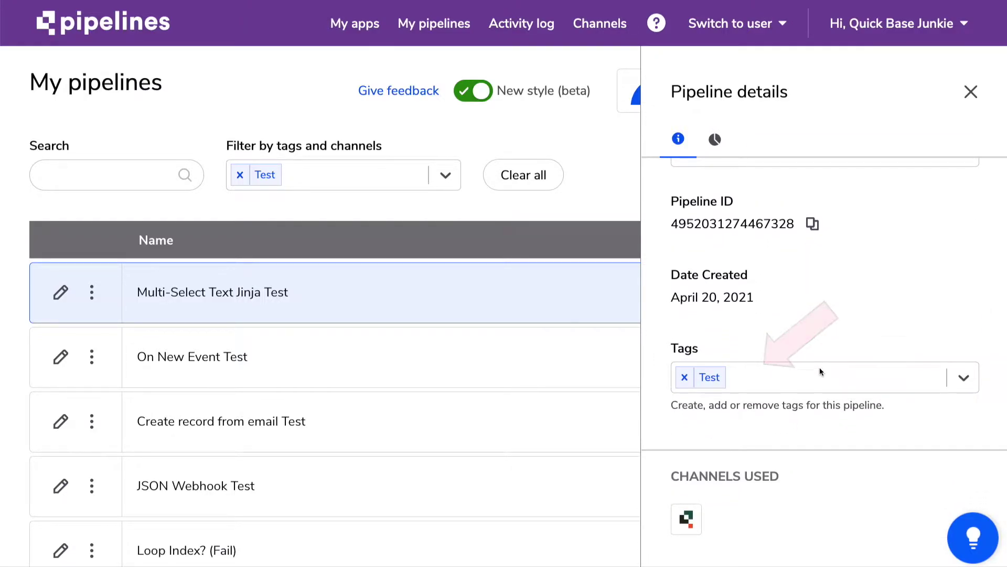
scroll(819, 367, "up", 2)
scroll(820, 367, "up", 2)
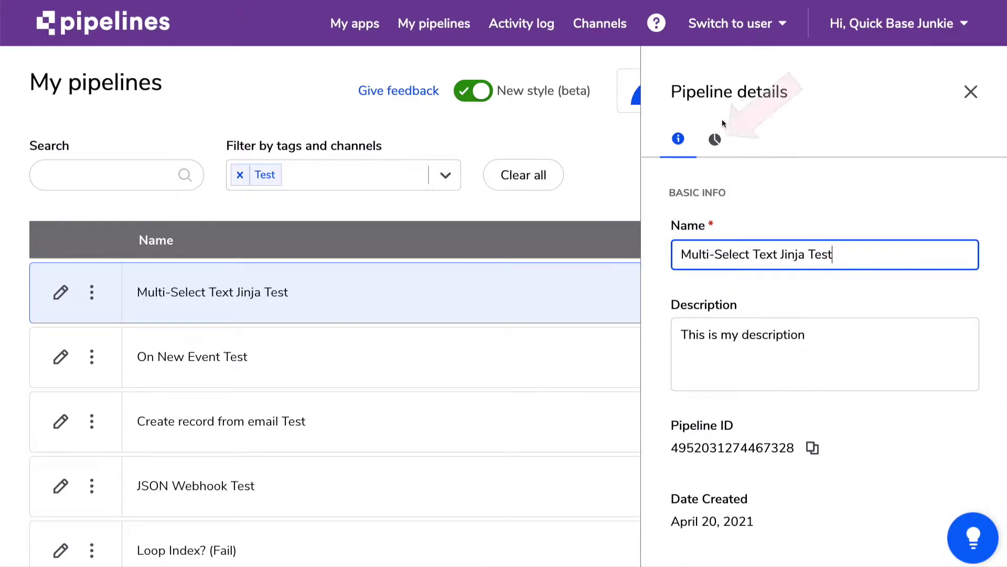
left_click(715, 140)
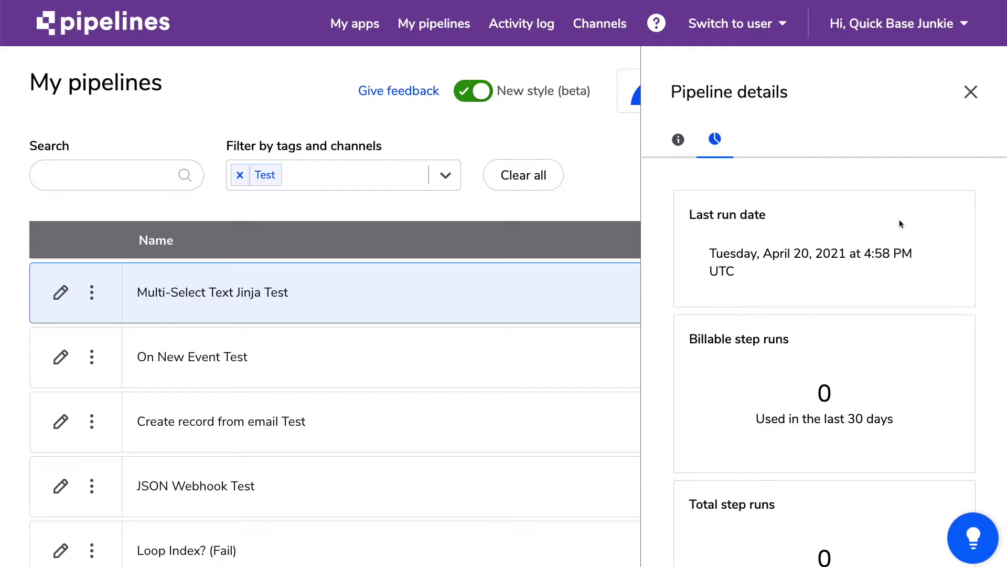
Step: Close the Pipeline details panel to return to the Test-tagged pipelines list
left_click(971, 92)
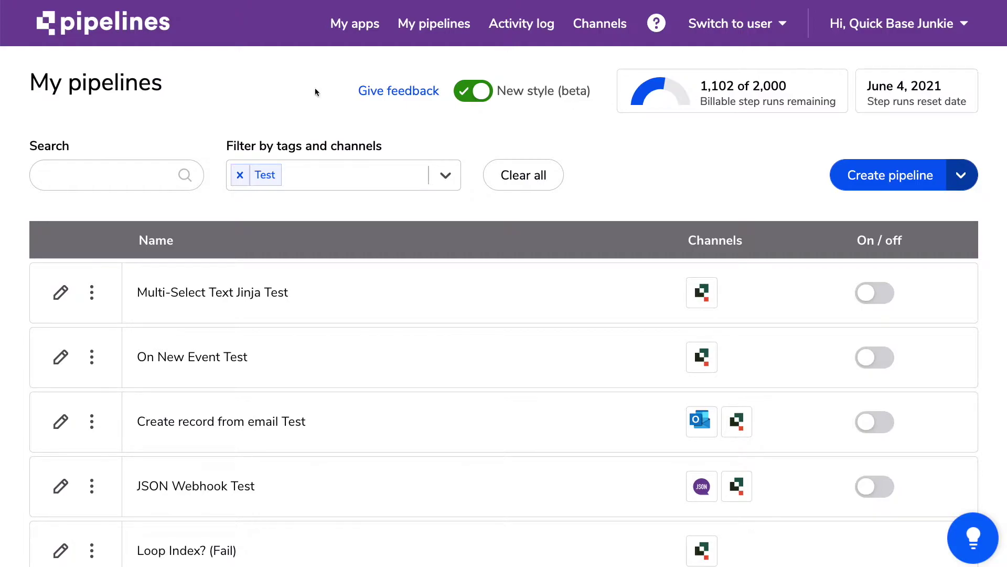
Step: Open Multi-Select Text Jinja Test in the designer and browse the Channels panel
left_click(59, 294)
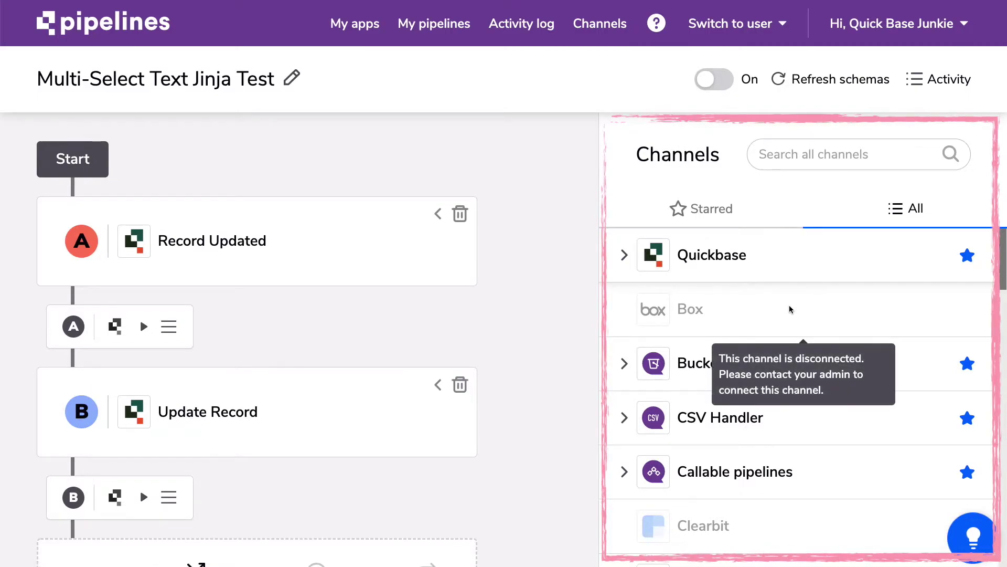
scroll(790, 309, "down", 2)
scroll(789, 308, "down", 4)
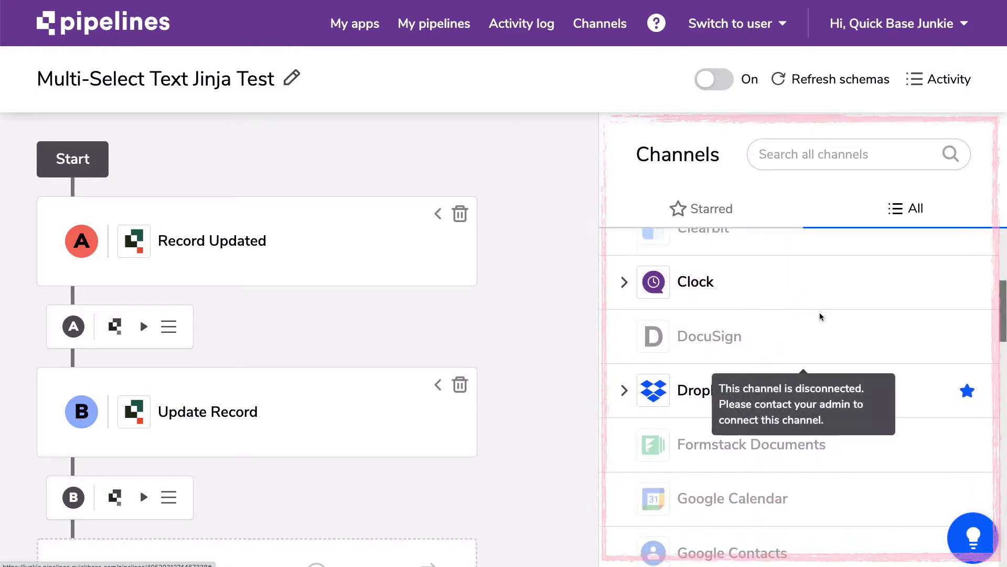
scroll(827, 331, "down", 1)
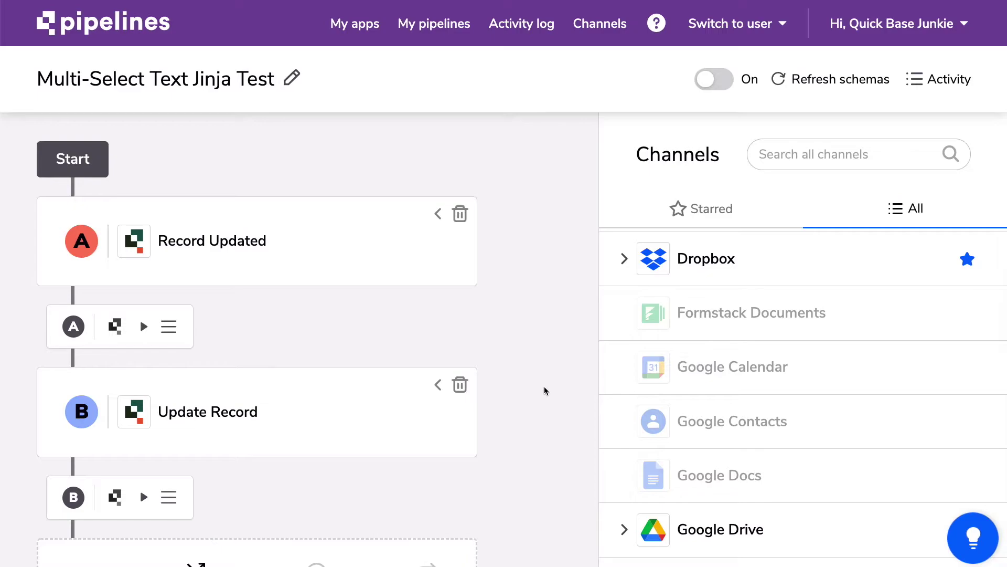
scroll(544, 390, "down", 1)
scroll(544, 390, "down", 1)
scroll(545, 391, "up", 2)
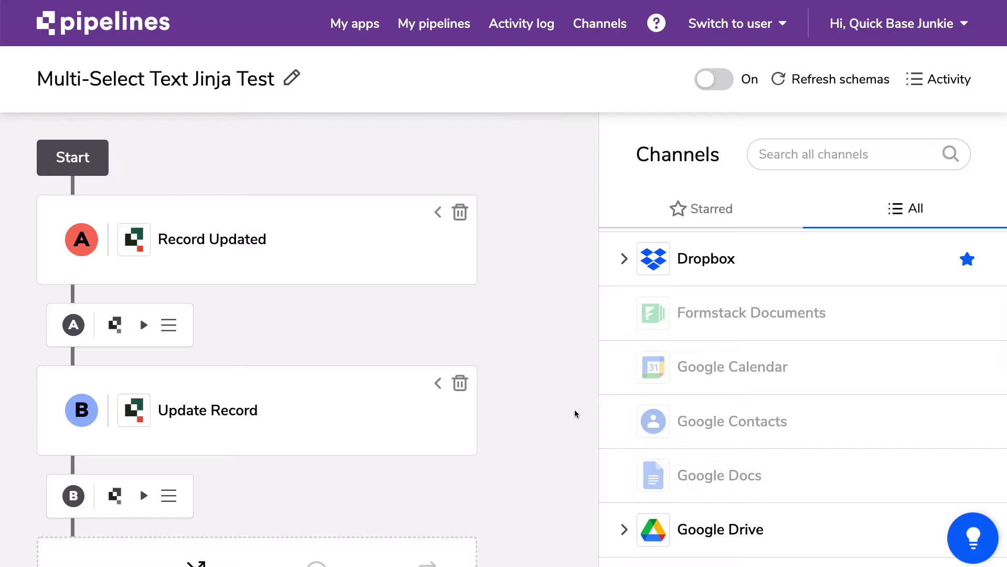
scroll(623, 387, "down", 3)
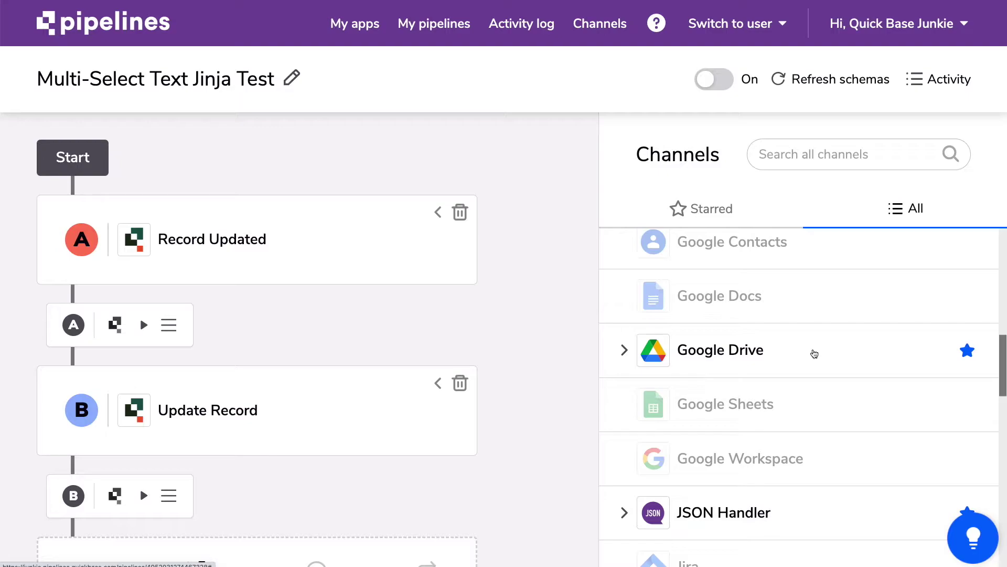
Step: Unstar and re-star Google Drive, then list only the starred channels
left_click(966, 352)
left_click(967, 353)
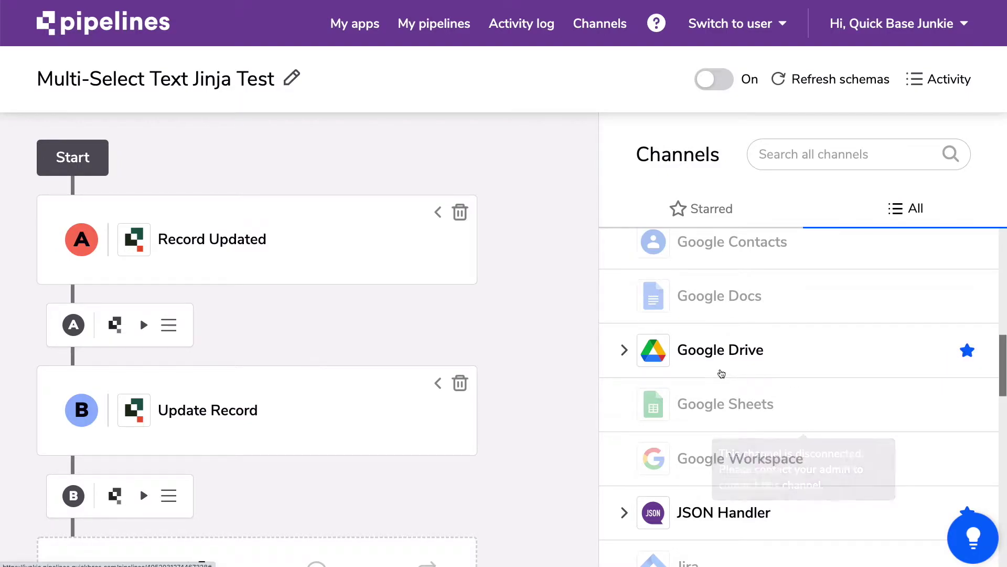
left_click(696, 210)
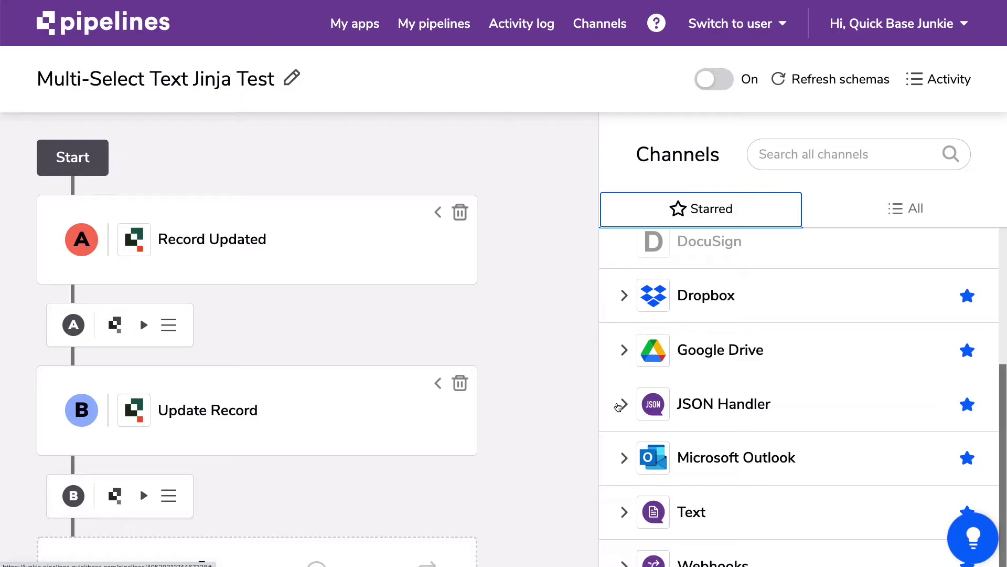
scroll(620, 405, "down", 1)
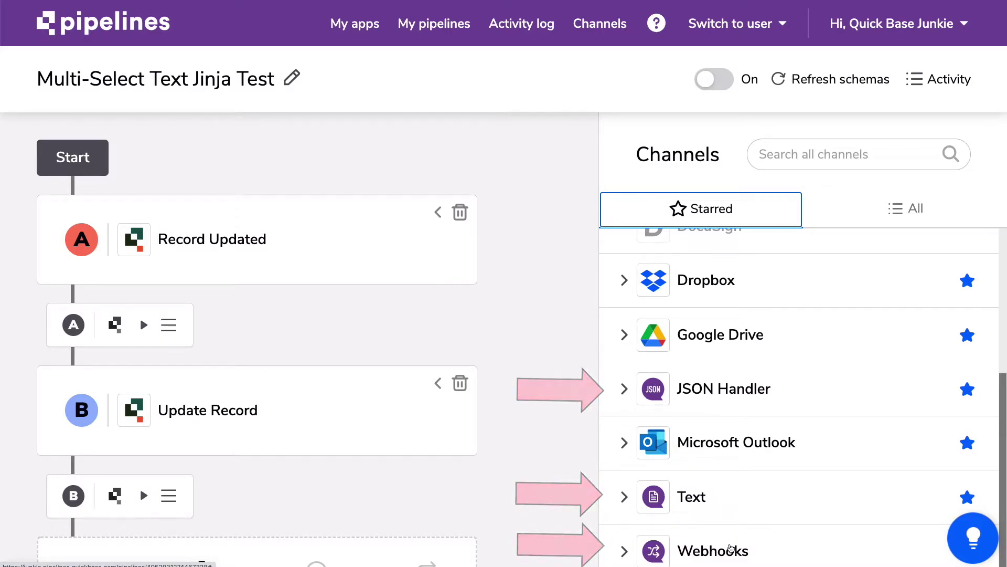
scroll(698, 498, "up", 3)
scroll(698, 499, "up", 2)
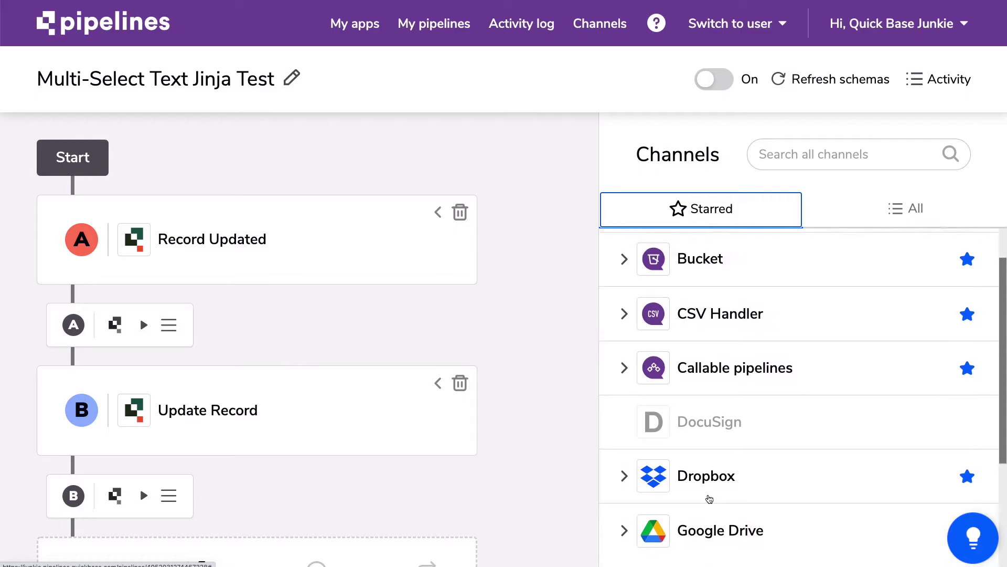
Step: Expand the Quickbase channel's Records steps and demonstrate dragging a step toward the pipeline
left_click(624, 259)
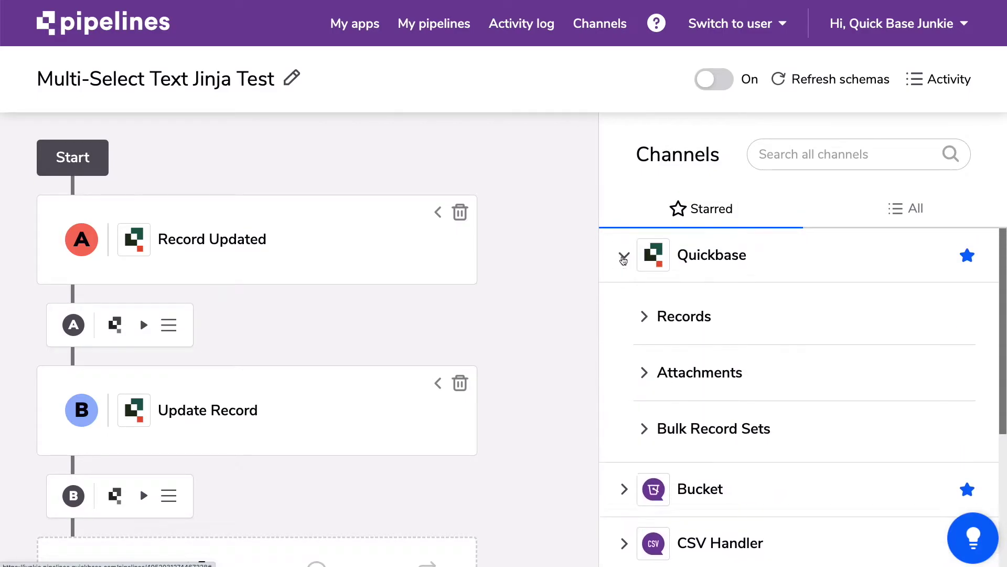
left_click(644, 316)
scroll(764, 350, "down", 4)
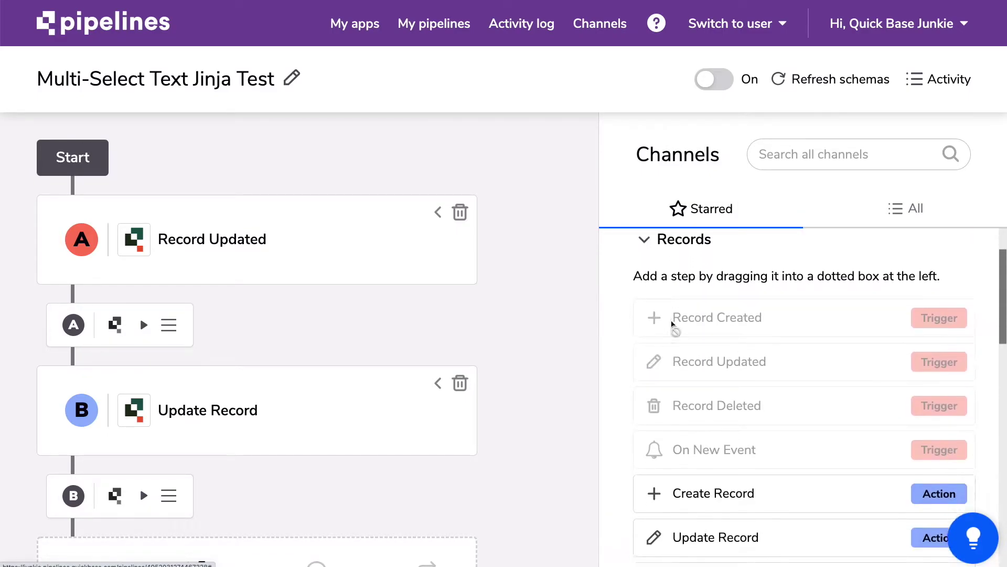
scroll(787, 350, "down", 2)
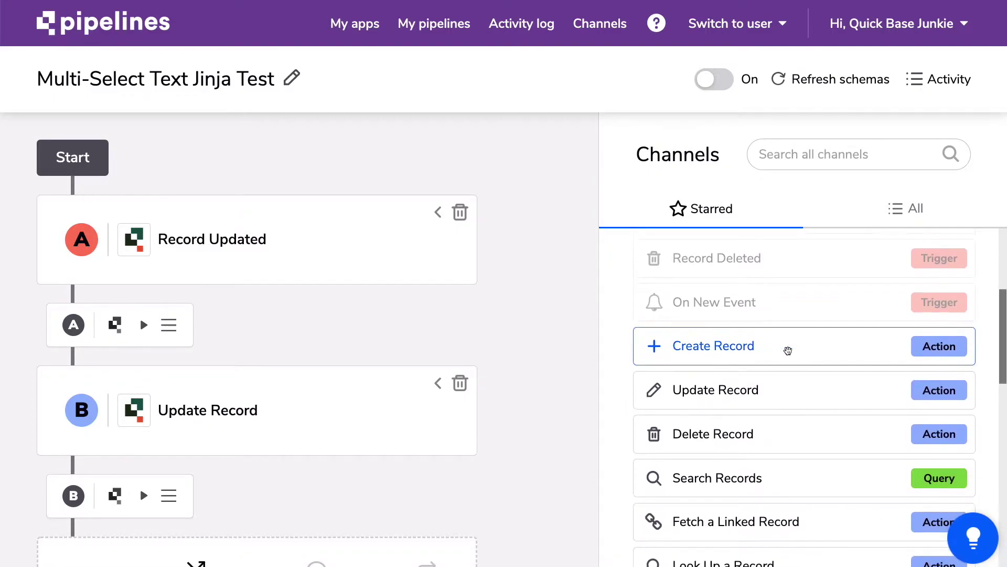
left_click_drag(788, 351, 735, 428)
Step: Bring the Quickbase Attachments group with its Upload a File action into view
scroll(788, 351, "down", 2)
scroll(788, 352, "up", 5)
scroll(787, 348, "down", 6)
scroll(733, 440, "down", 6)
scroll(734, 430, "up", 4)
scroll(735, 429, "up", 4)
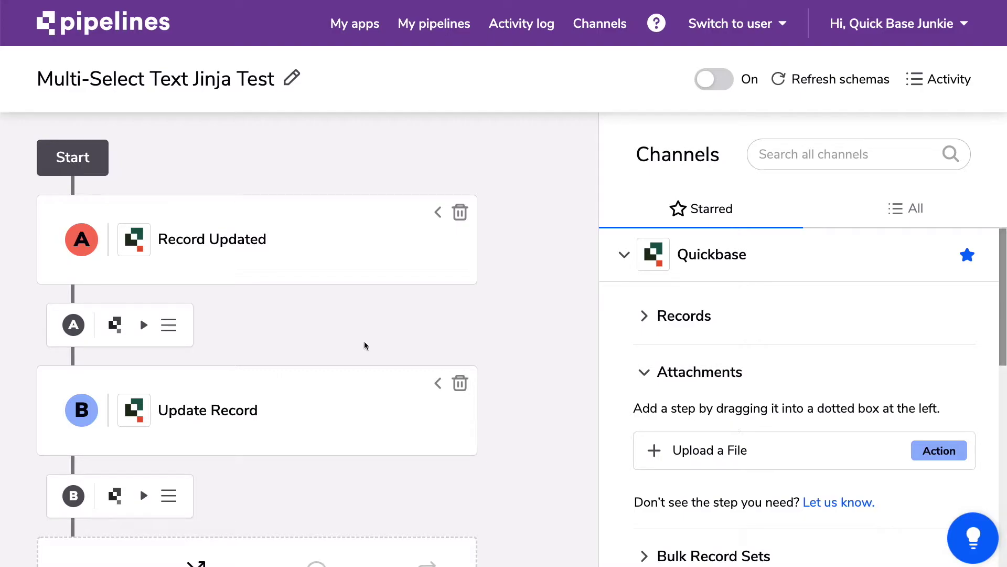
scroll(312, 333, "down", 1)
left_click_drag(771, 405, 737, 390)
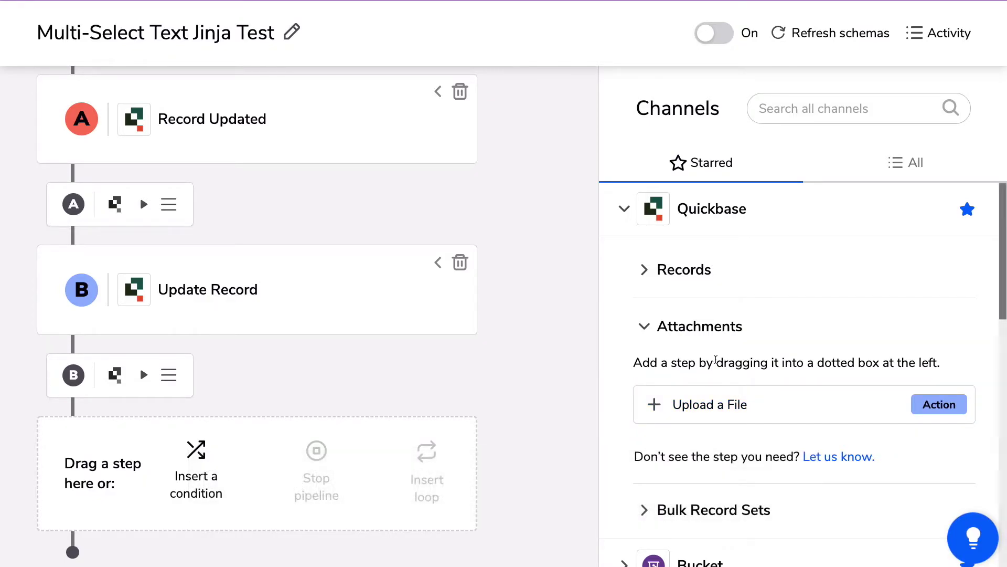
scroll(528, 294, "up", 2)
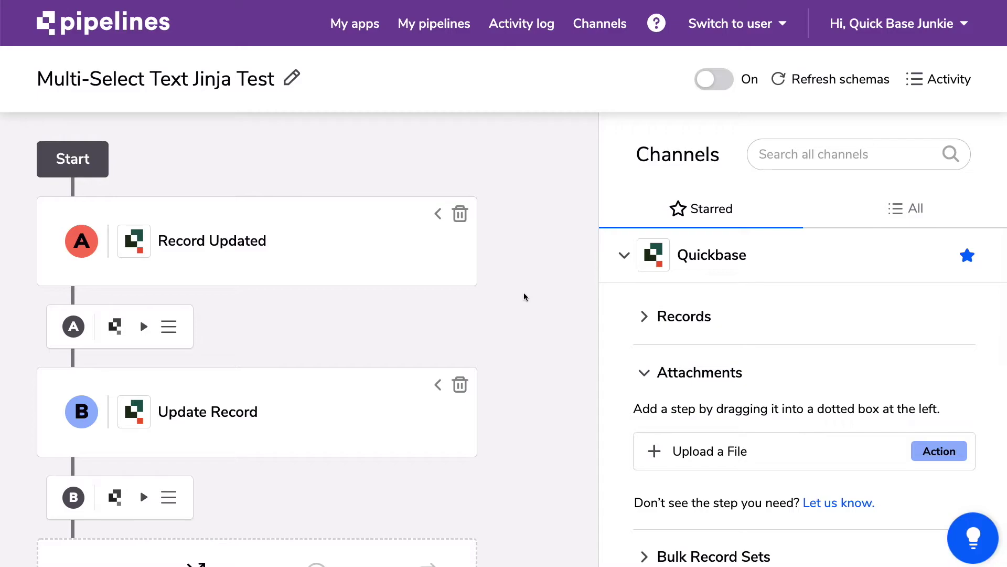
left_click(438, 215)
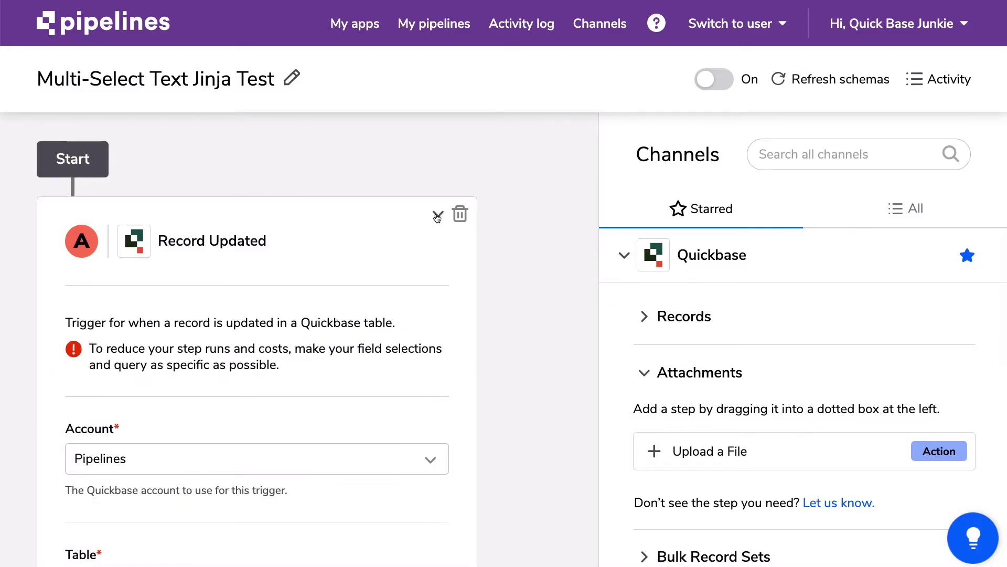
scroll(424, 263, "down", 7)
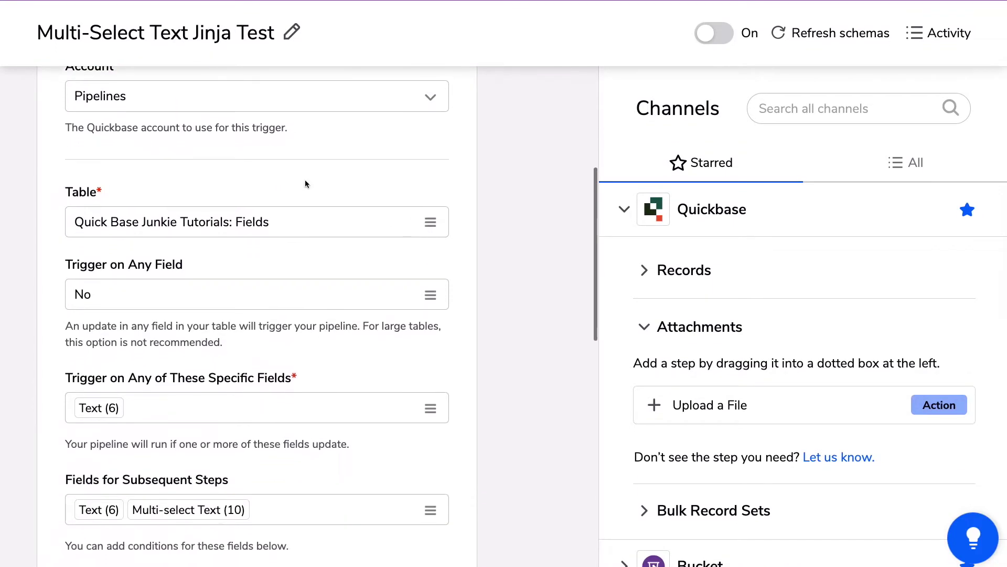
scroll(299, 315, "down", 6)
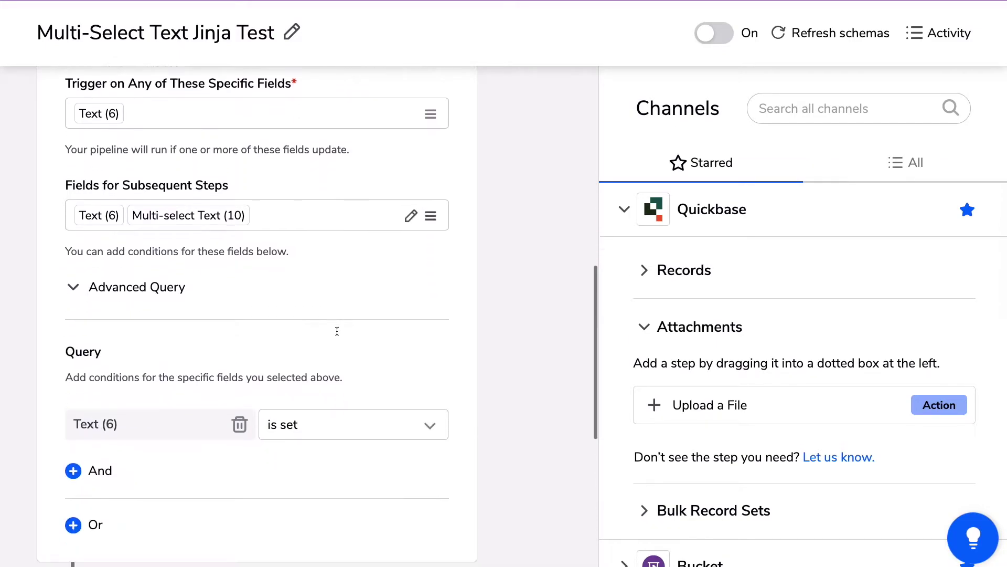
scroll(336, 330, "down", 2)
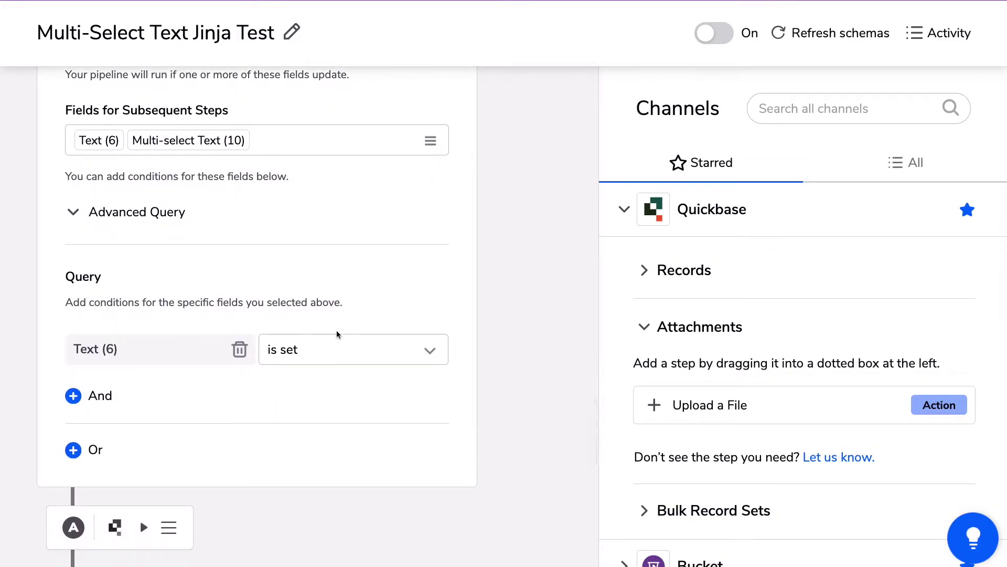
scroll(336, 334, "up", 9)
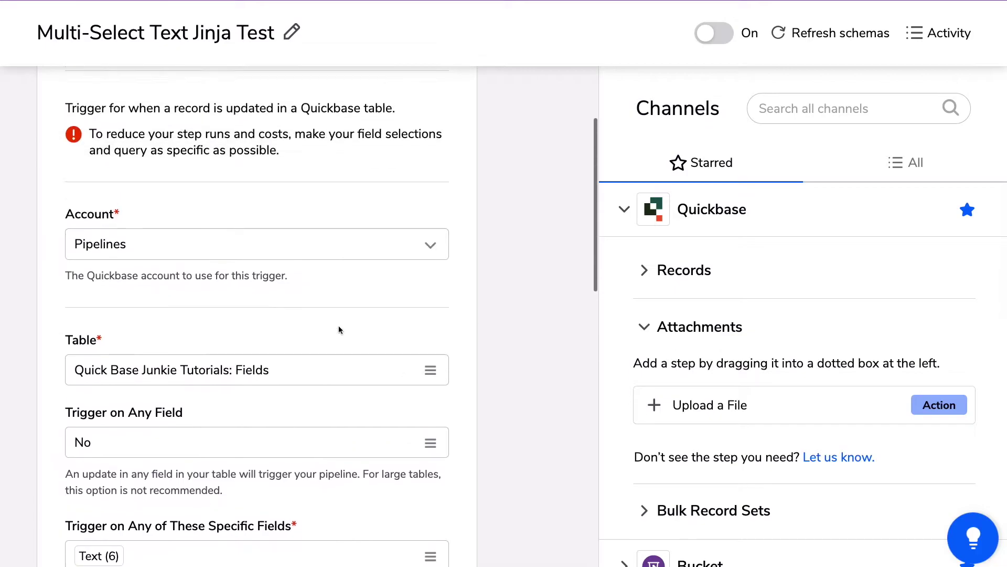
scroll(338, 329, "up", 5)
left_click(436, 215)
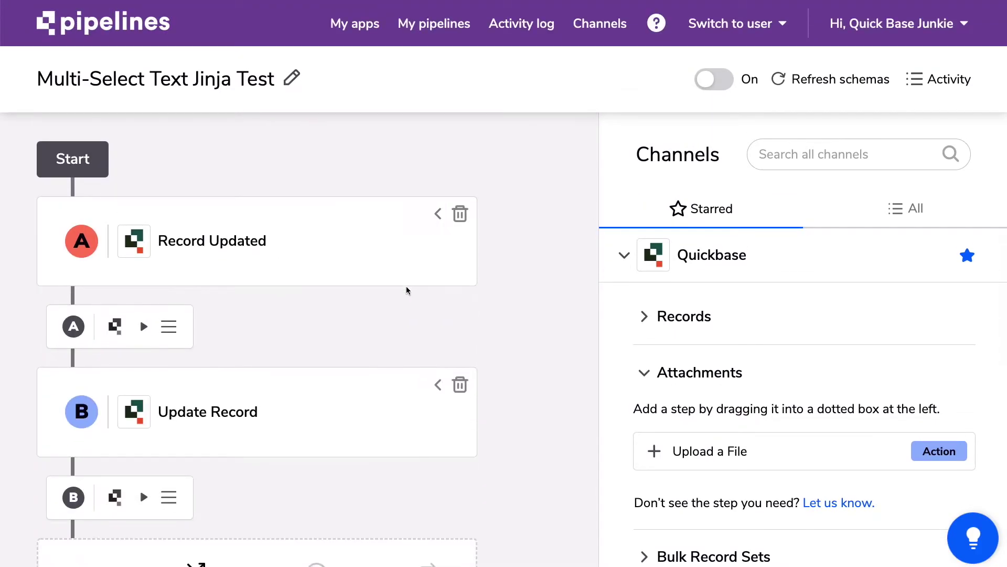
scroll(406, 290, "down", 3)
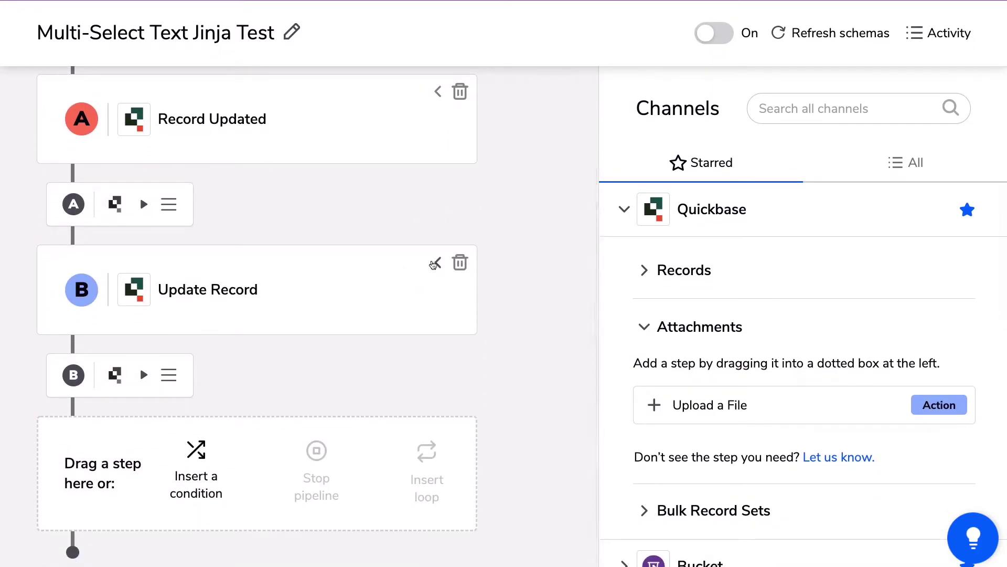
left_click(435, 262)
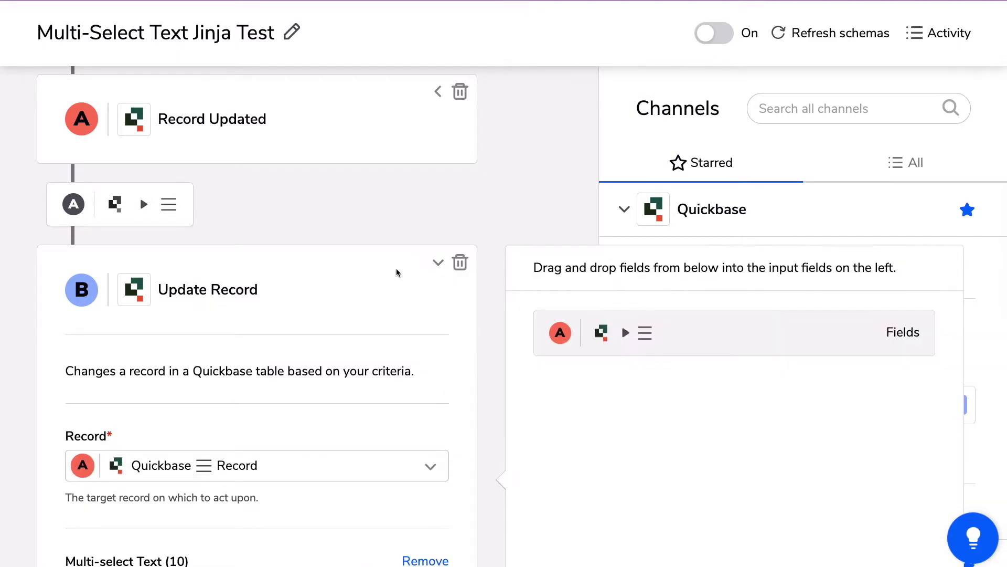
scroll(396, 269, "down", 3)
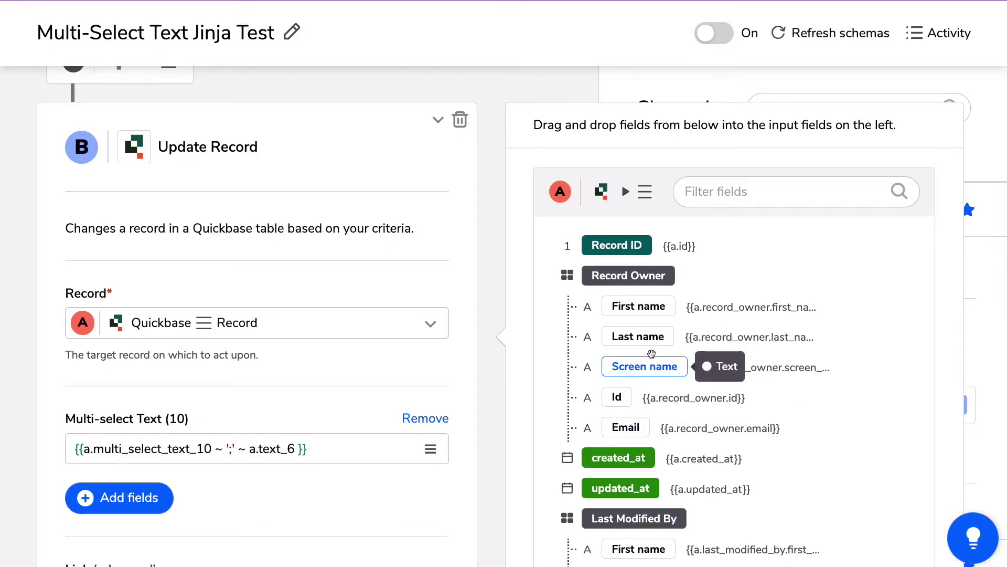
left_click_drag(617, 245, 365, 444)
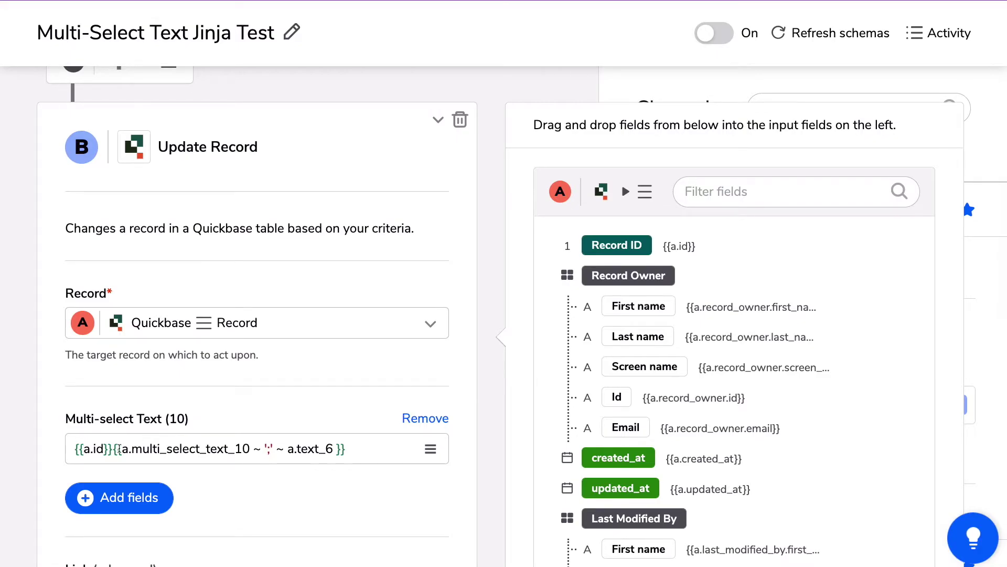
left_click_drag(108, 448, 38, 442)
key("BackSpace")
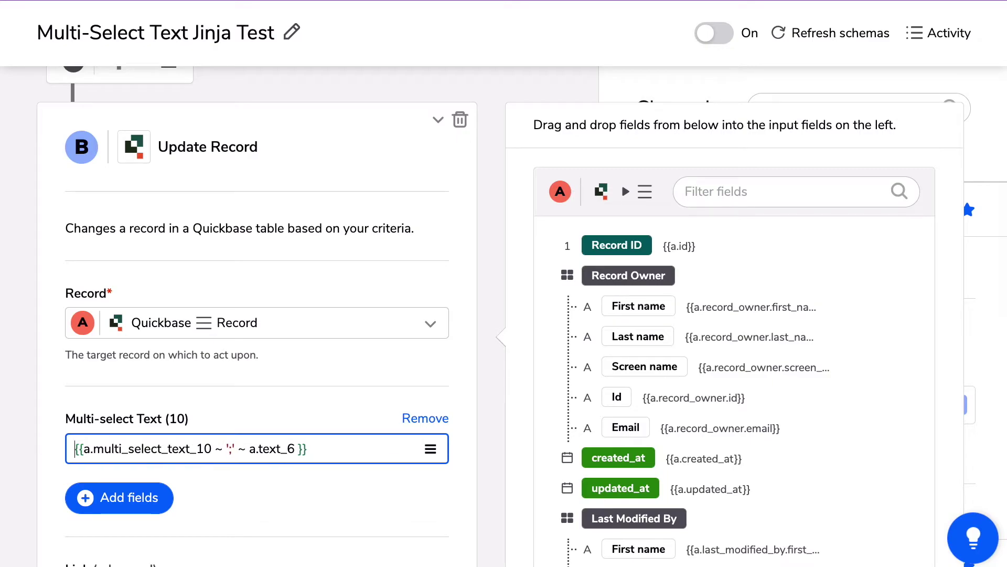
left_click(439, 121)
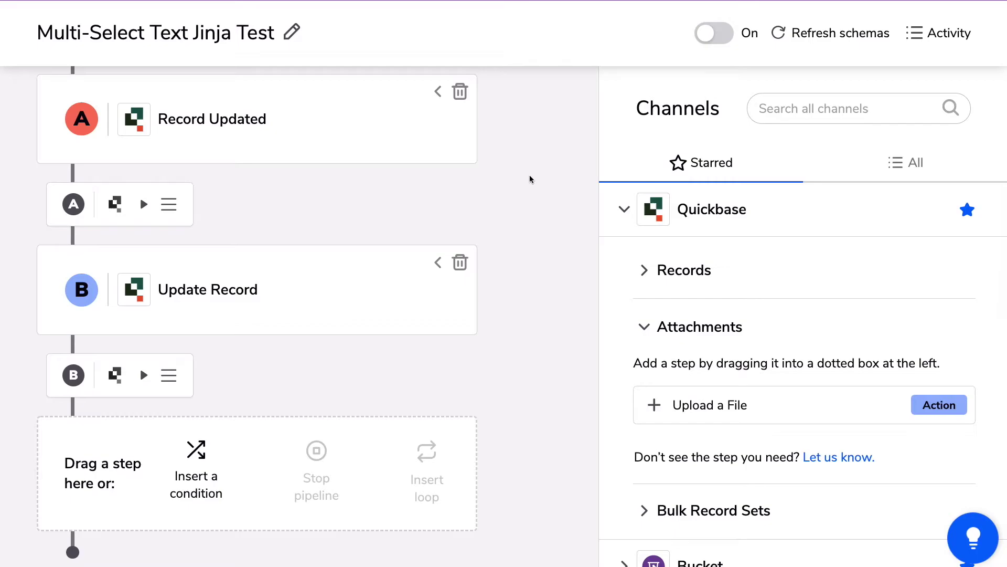
scroll(530, 180, "up", 3)
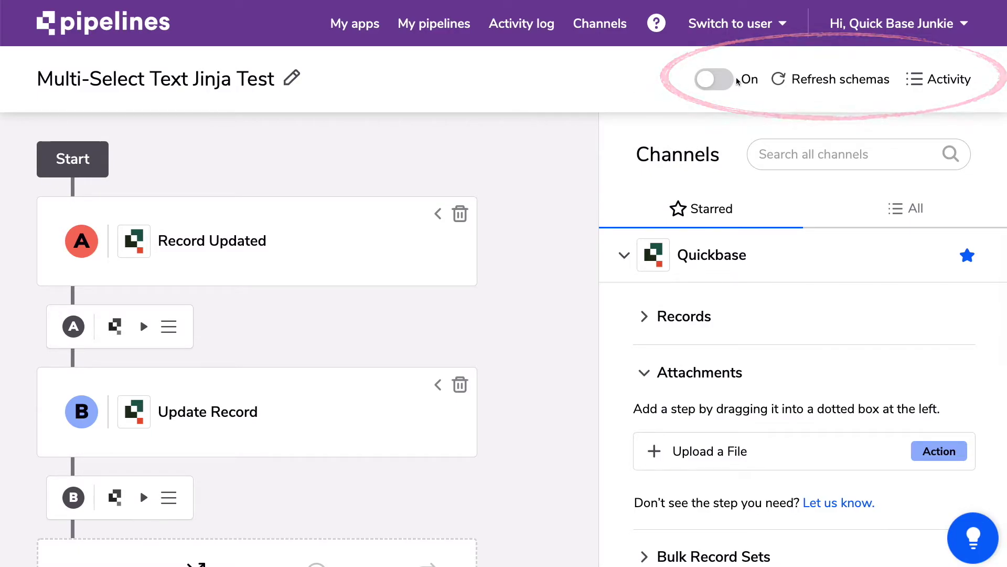
left_click(719, 81)
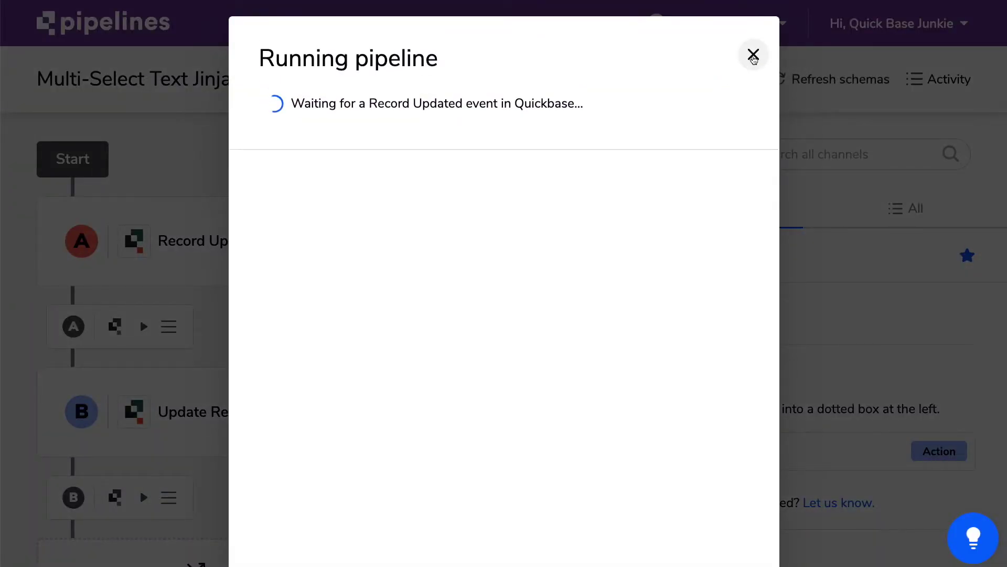
left_click(753, 55)
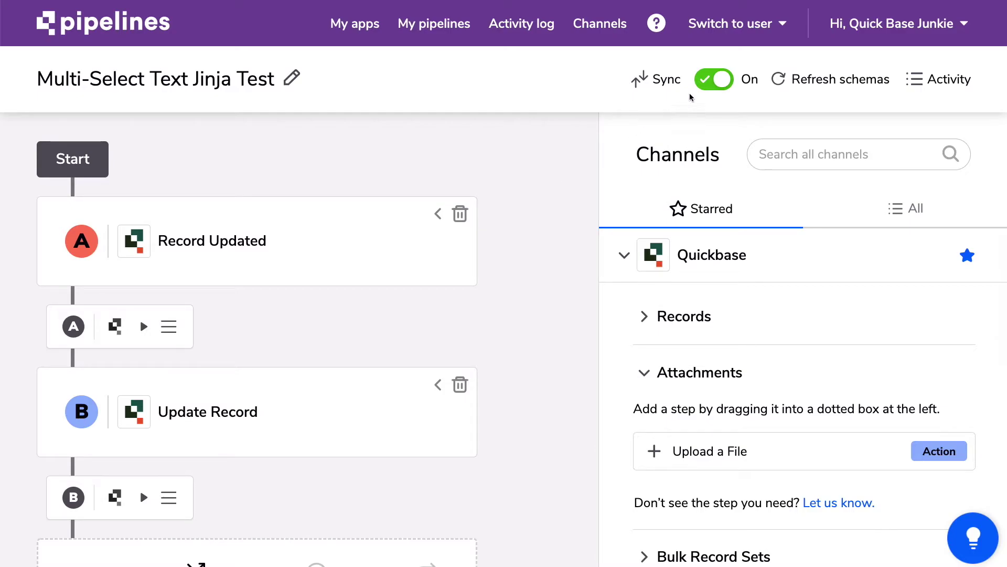
left_click(708, 84)
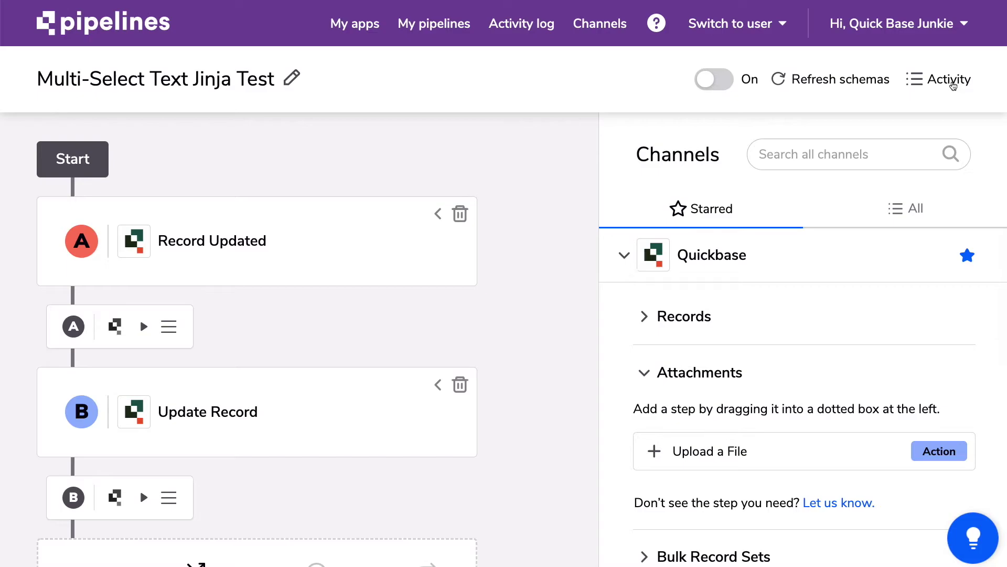
Step: View this pipeline's activity, then open the all-pipelines Activity log and scroll its entries
left_click(953, 83)
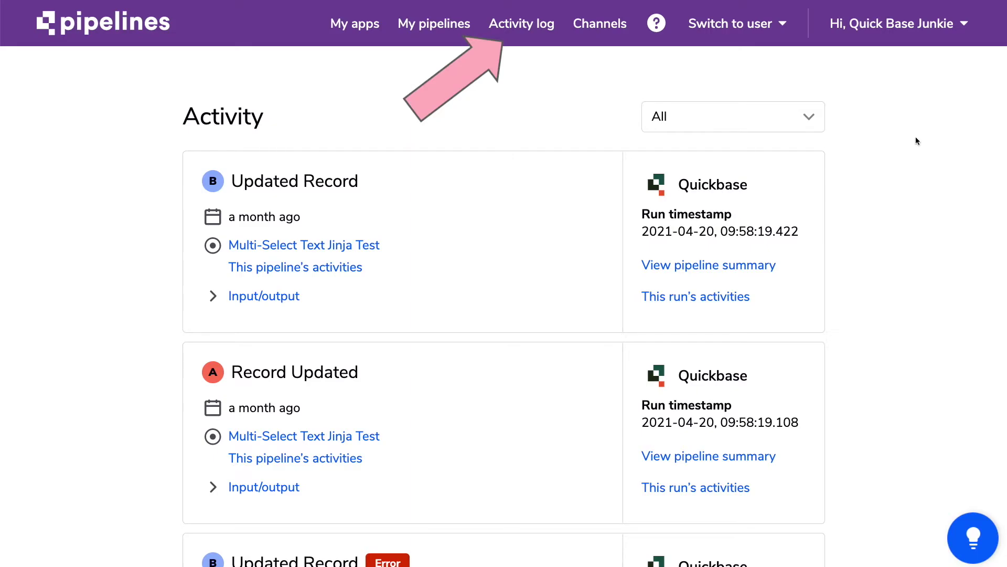
left_click(546, 28)
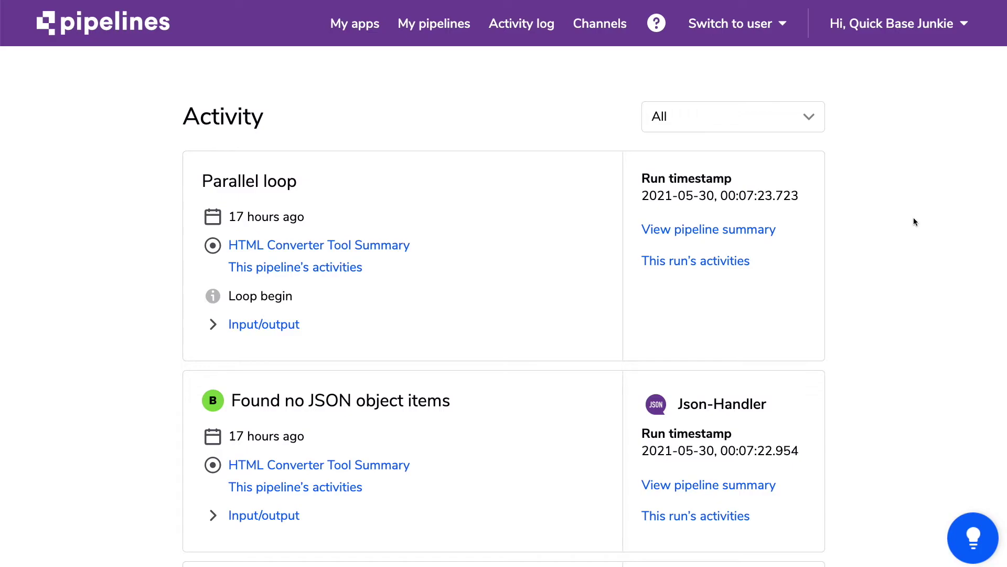
scroll(859, 273, "down", 15)
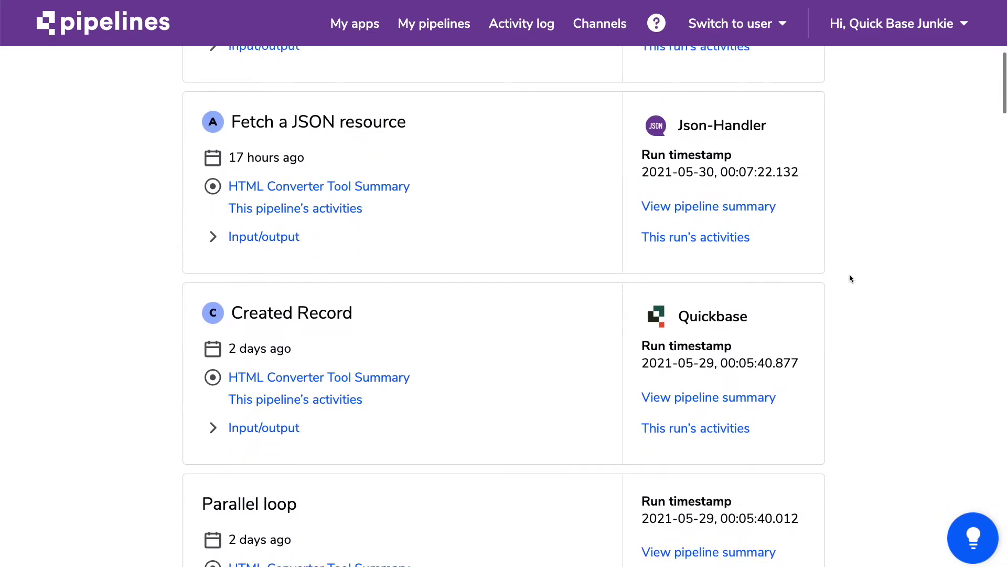
scroll(851, 278, "down", 20)
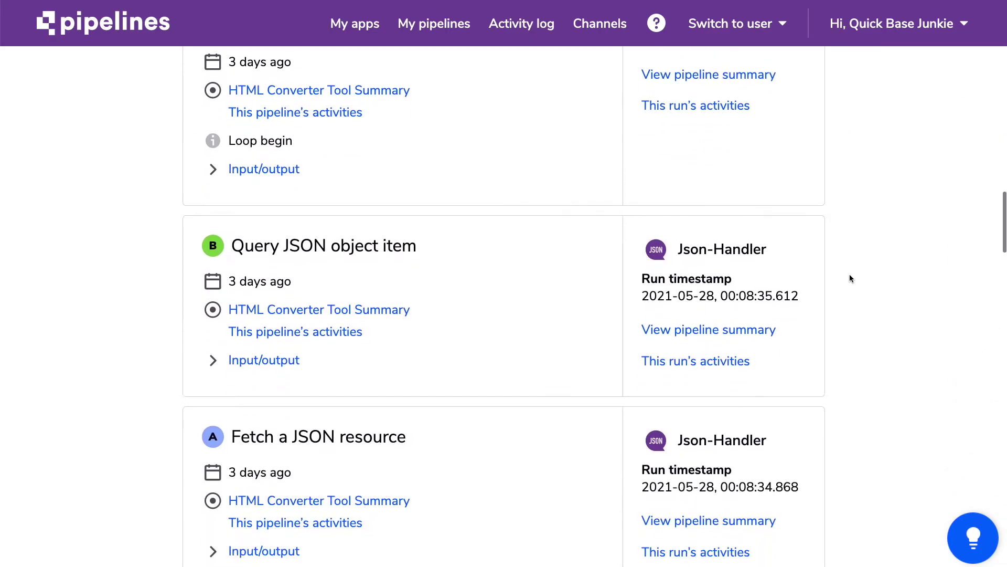
scroll(850, 278, "down", 12)
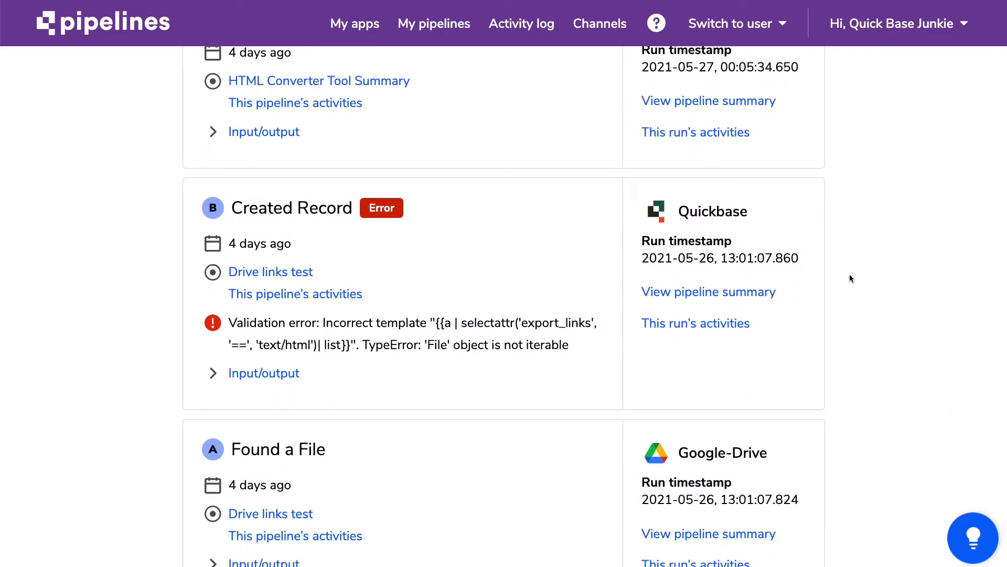
scroll(850, 278, "up", 15)
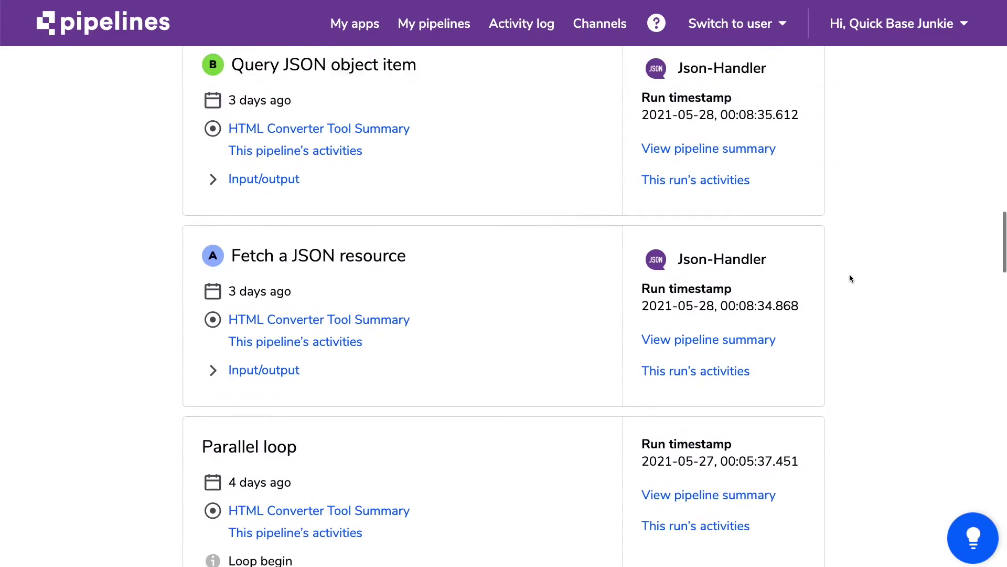
scroll(850, 277, "up", 15)
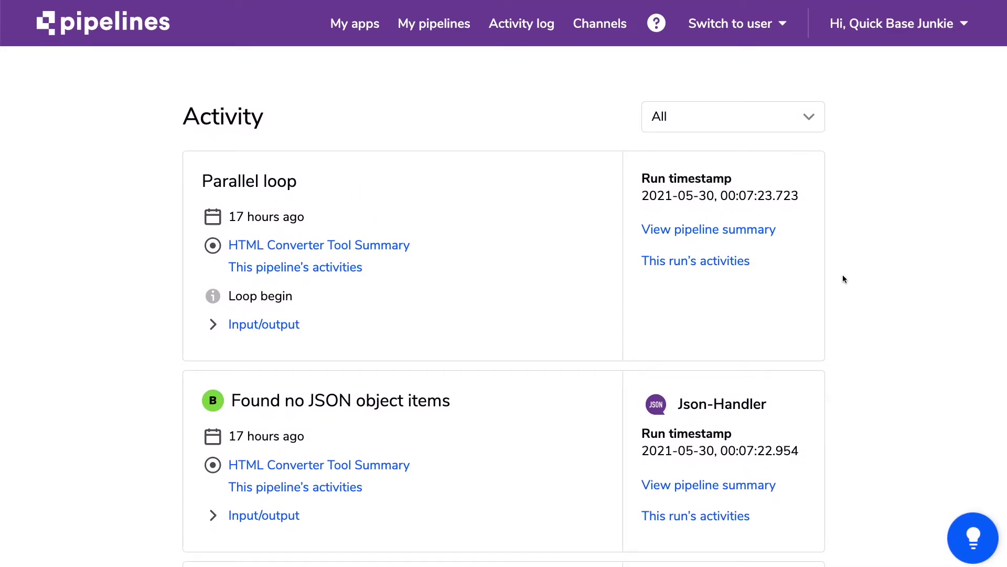
Step: Expand the Found no JSON object items run's input/output, Input (Options), Input (Target) and headers
left_click(214, 517)
scroll(411, 502, "down", 5)
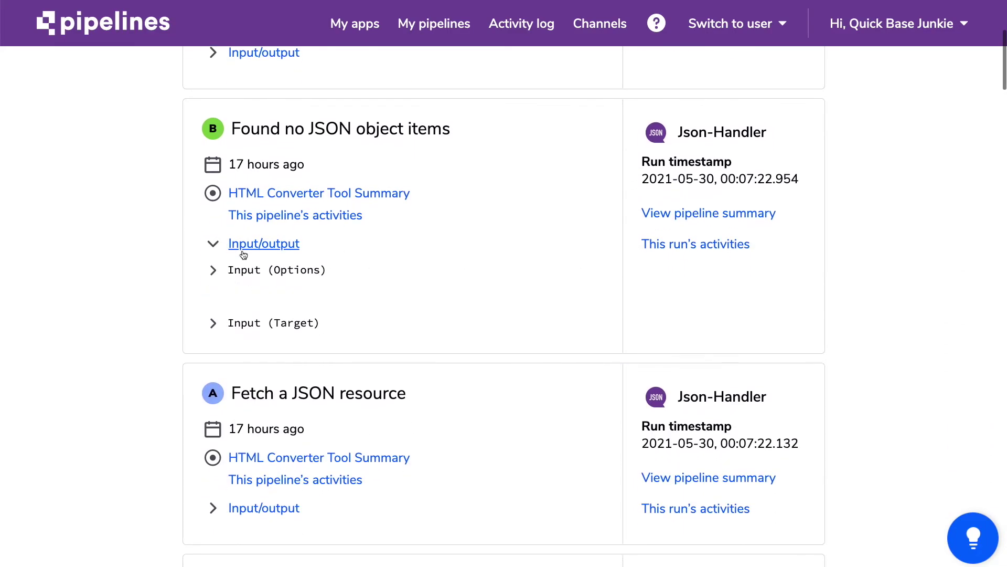
left_click(214, 276)
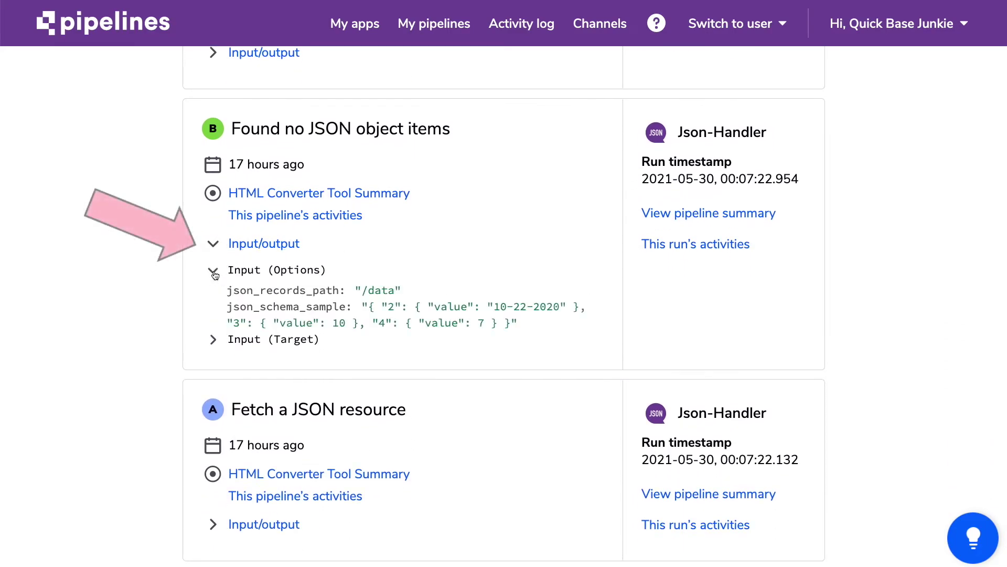
left_click(213, 339)
left_click(233, 360)
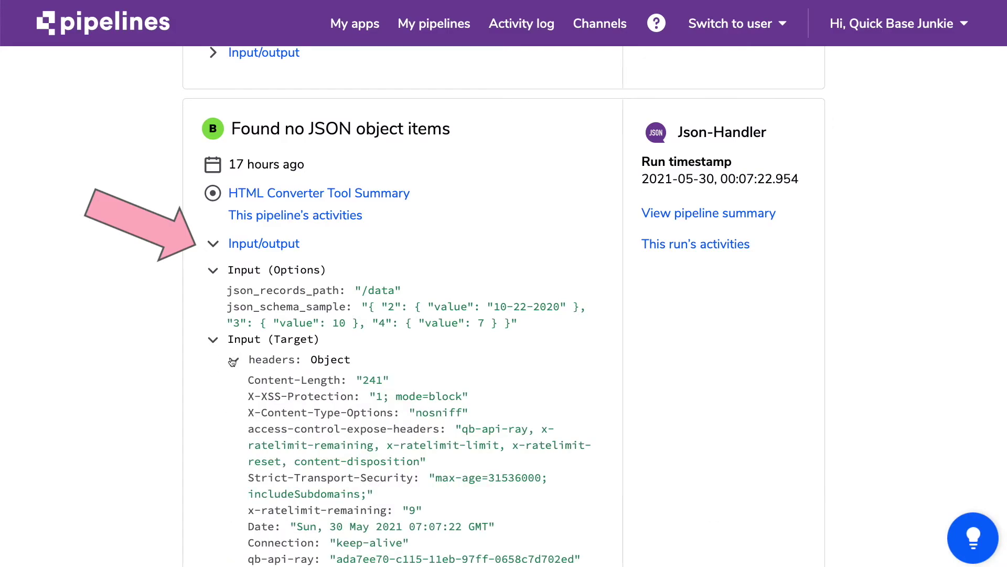
scroll(341, 370, "down", 4)
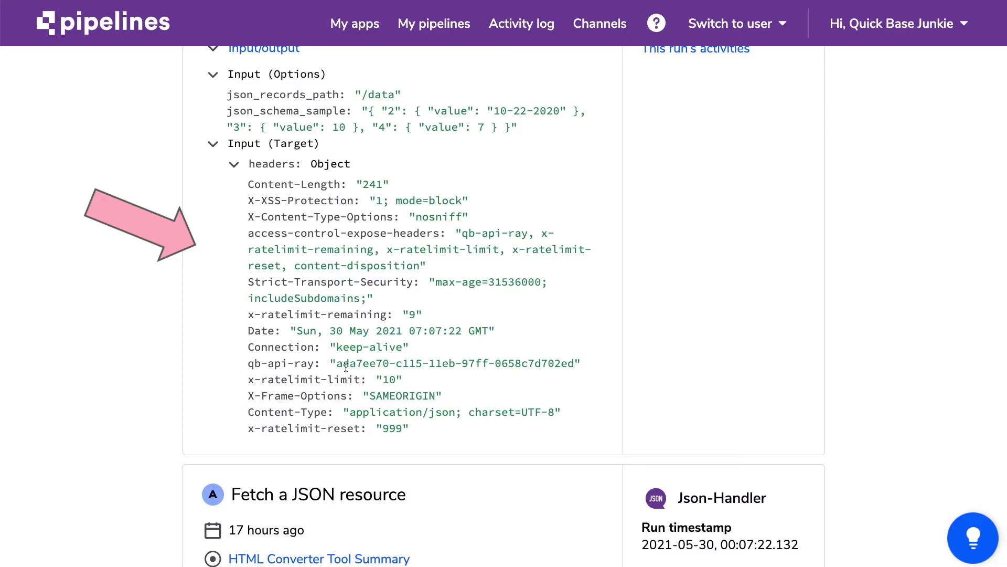
scroll(346, 367, "up", 2)
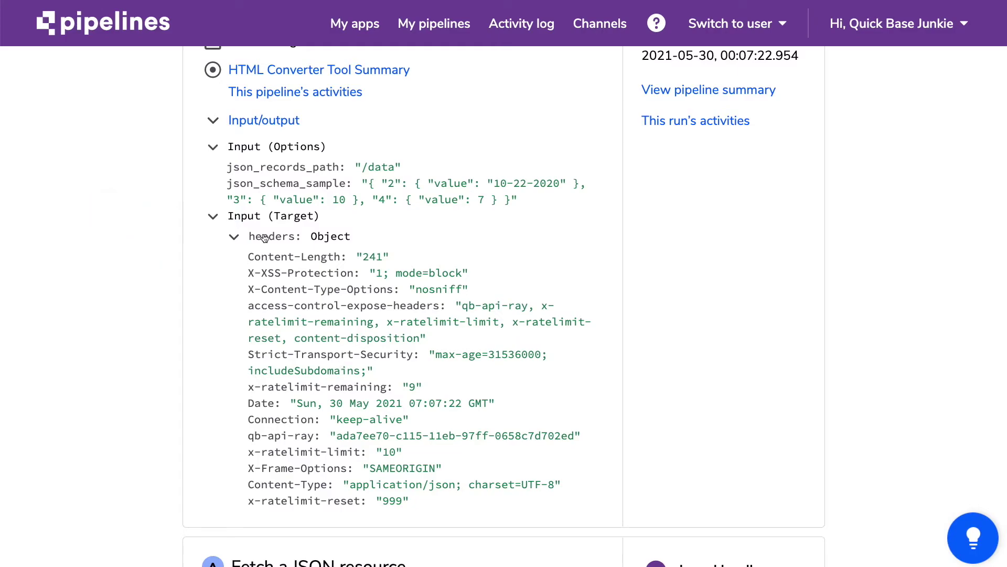
Step: Collapse the headers and Input (Target) sections and reload the Activity log from the top
left_click(234, 237)
left_click(213, 216)
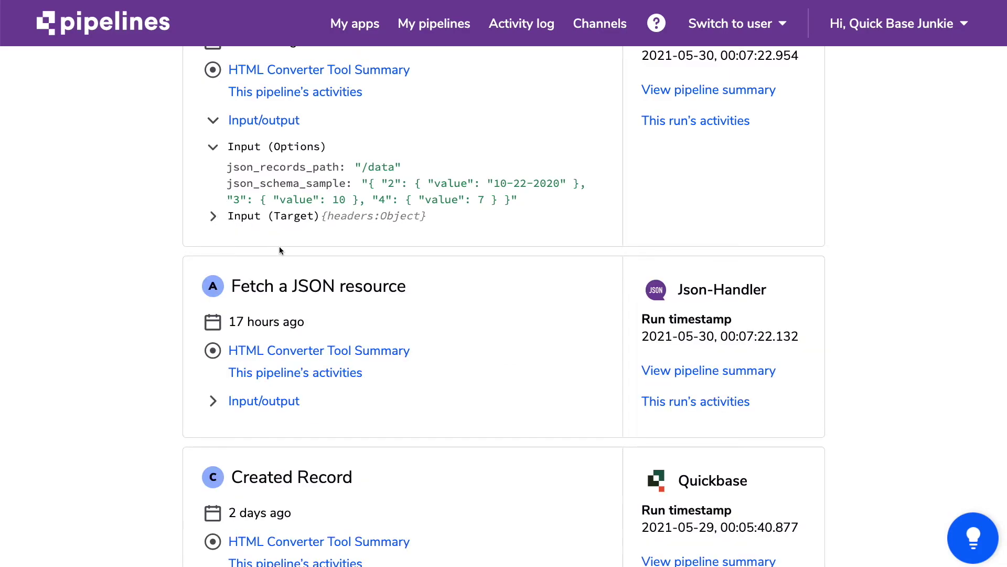
scroll(338, 252, "up", 3)
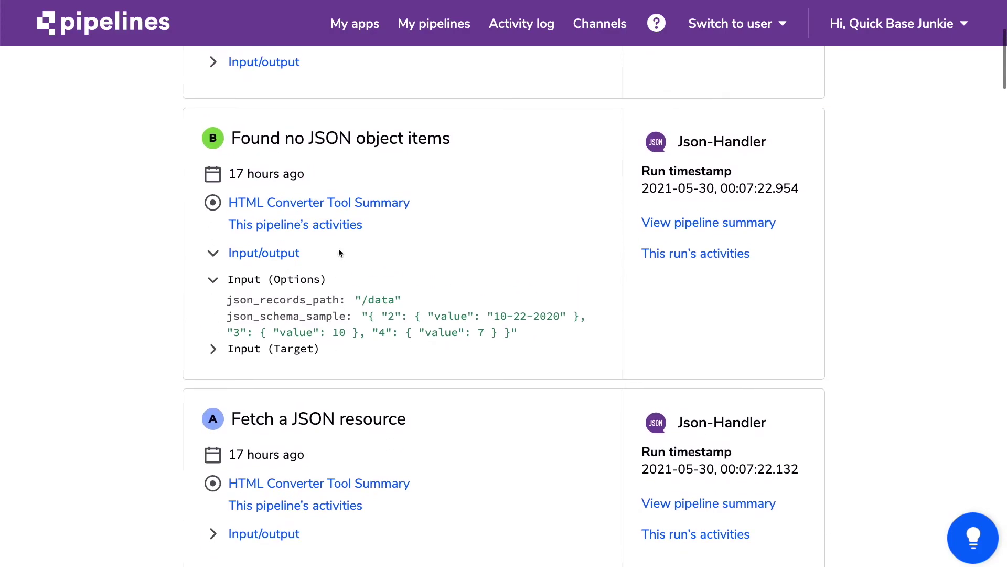
scroll(338, 253, "up", 3)
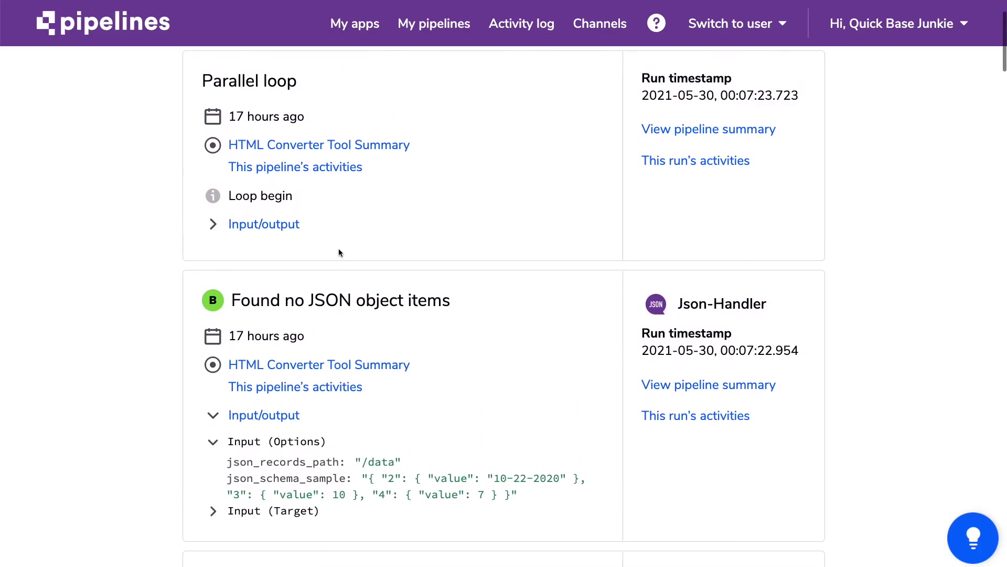
scroll(339, 253, "up", 2)
scroll(338, 248, "up", 1)
left_click(547, 30)
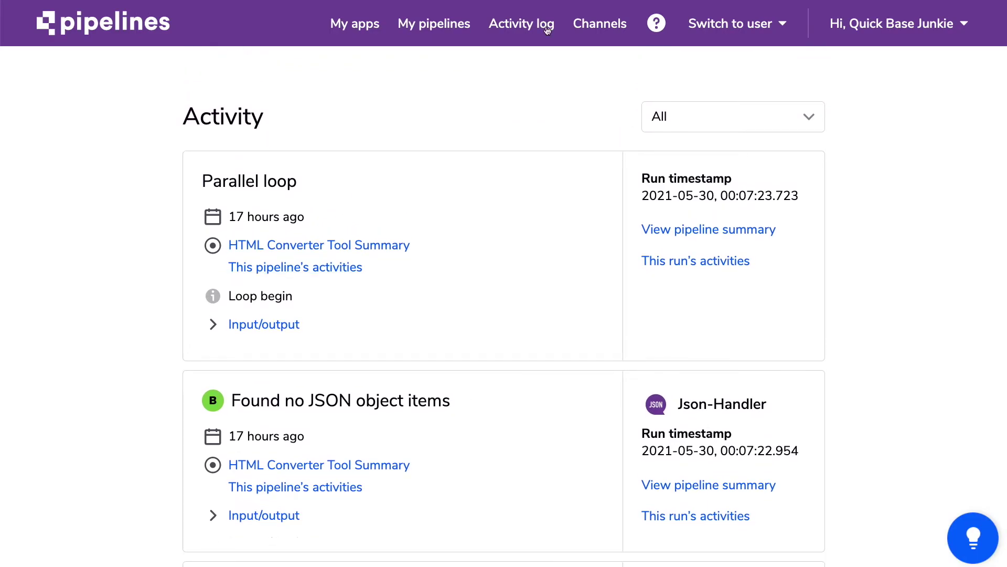
Step: Open the Channels catalogue and scroll down to the CSV Handler card
left_click(601, 28)
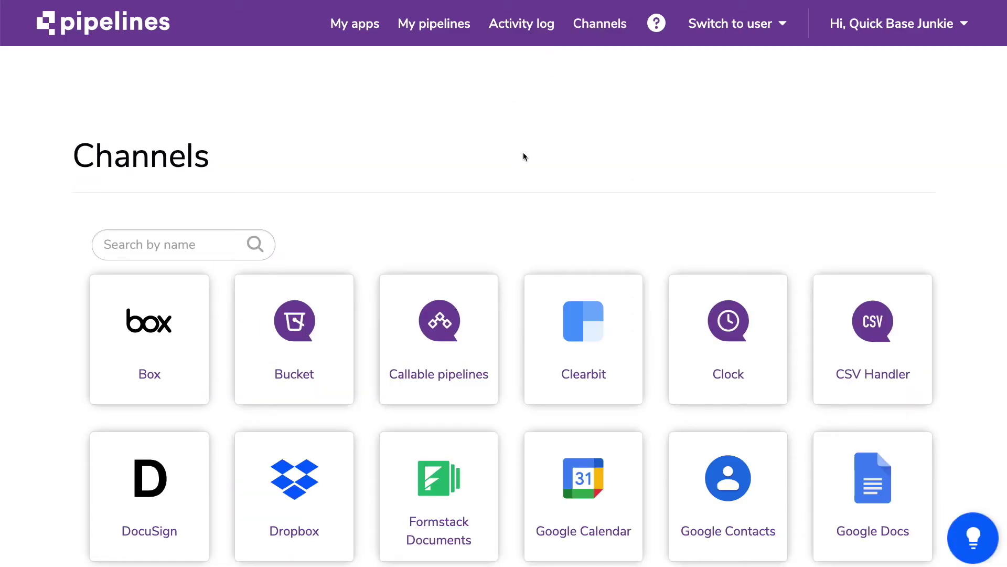
scroll(523, 156, "down", 3)
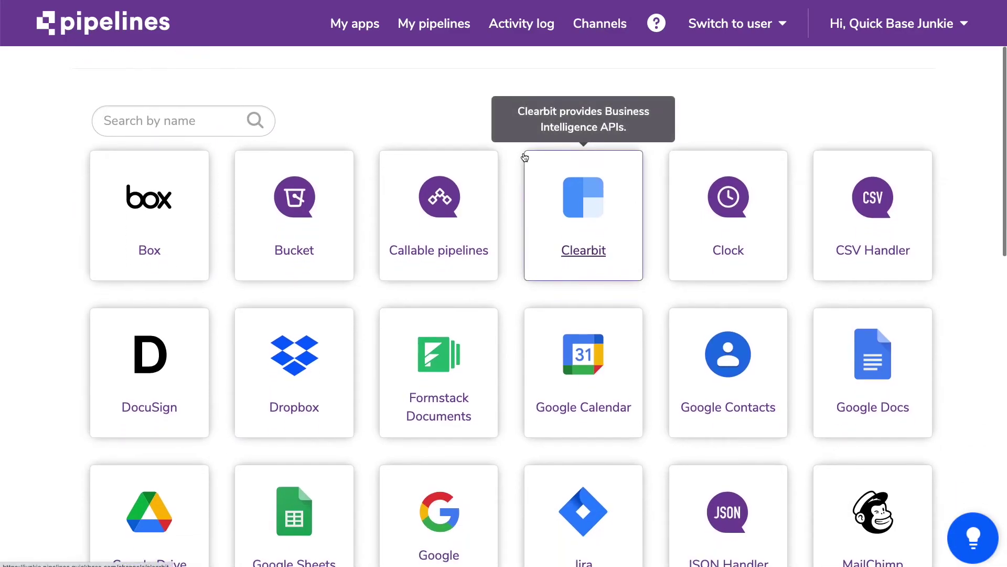
scroll(523, 156, "down", 2)
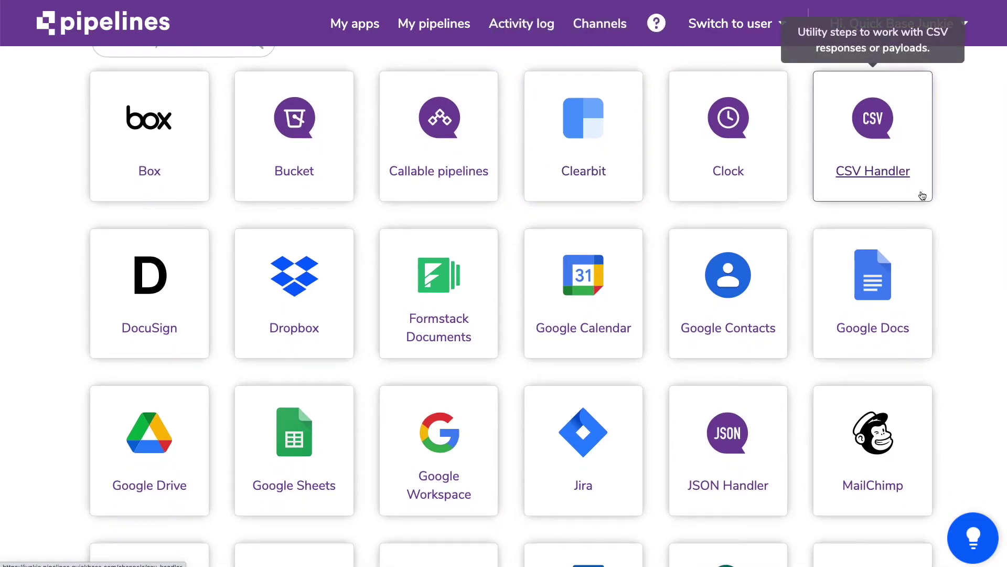
Step: Open the CSV Handler channel and browse its Incoming CSV and Iterate over CSV records steps
left_click(876, 131)
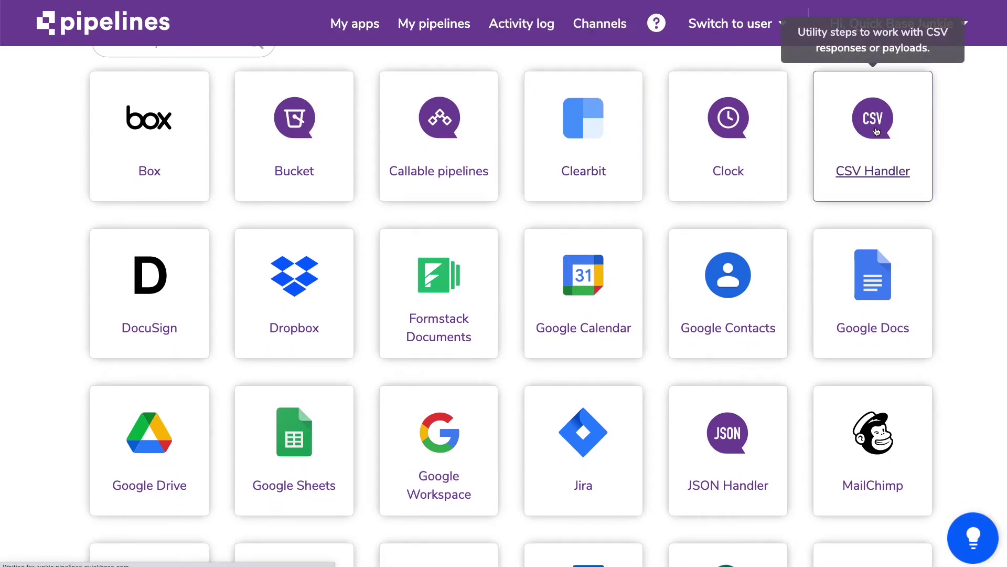
scroll(874, 216, "down", 6)
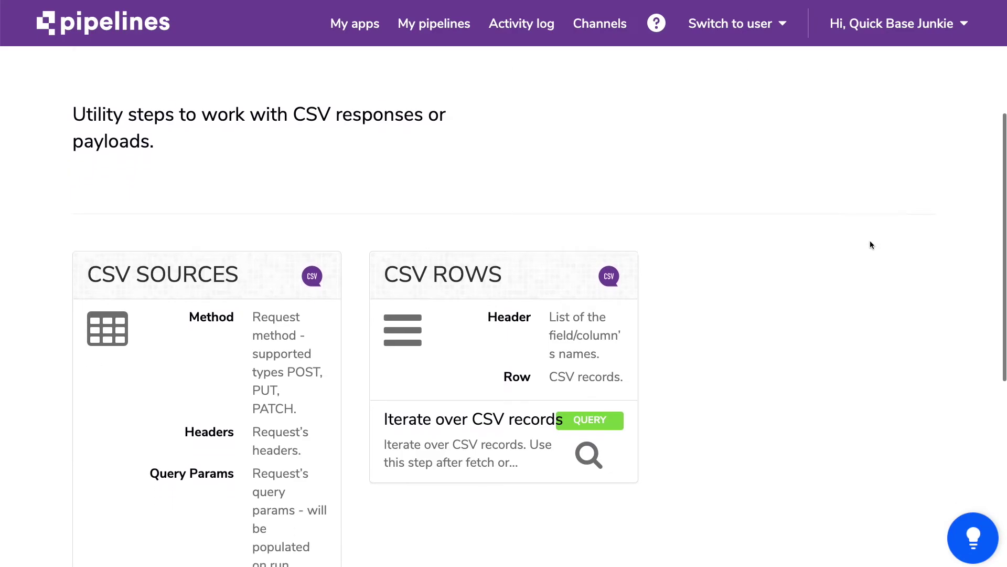
scroll(871, 245, "down", 5)
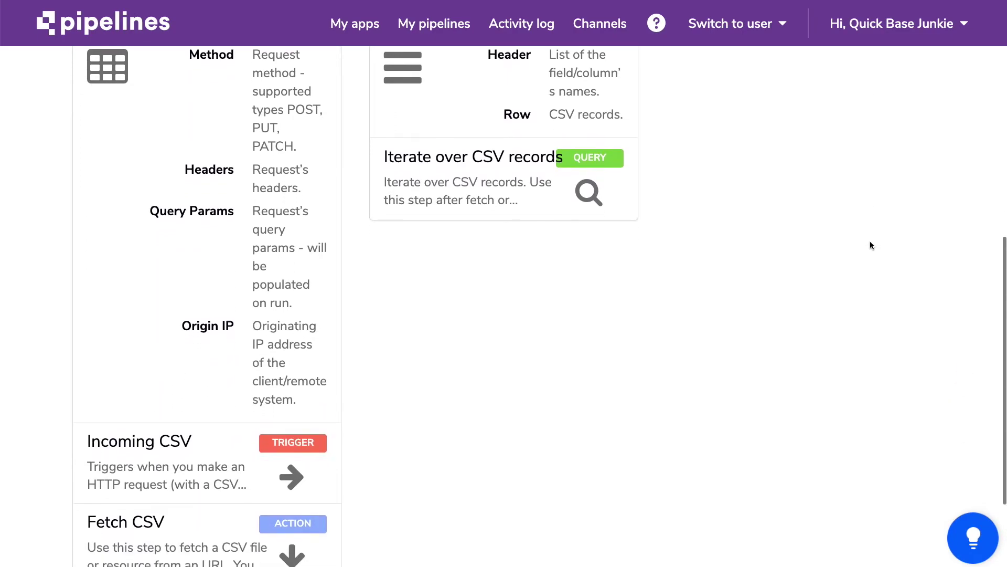
scroll(871, 245, "up", 4)
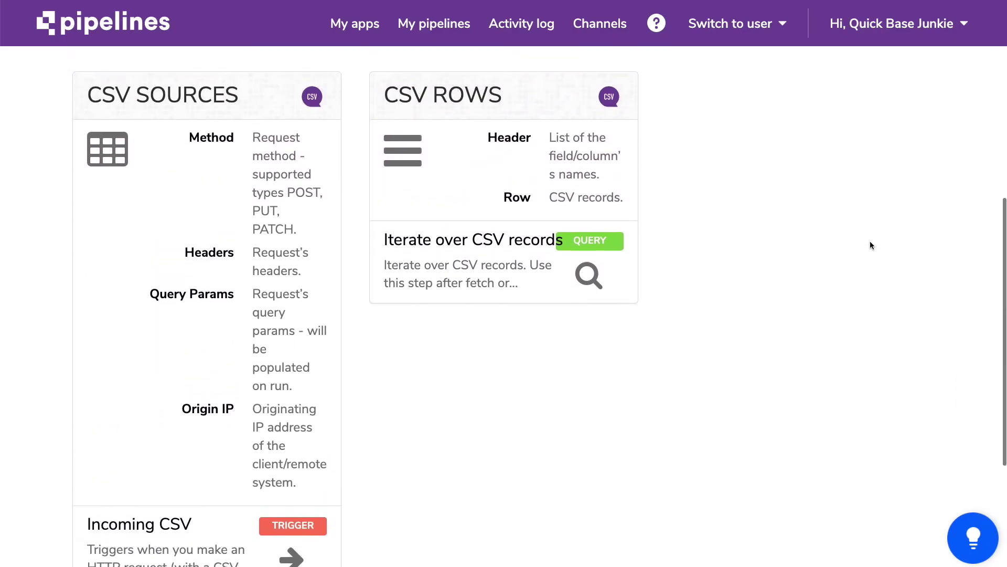
scroll(870, 245, "up", 5)
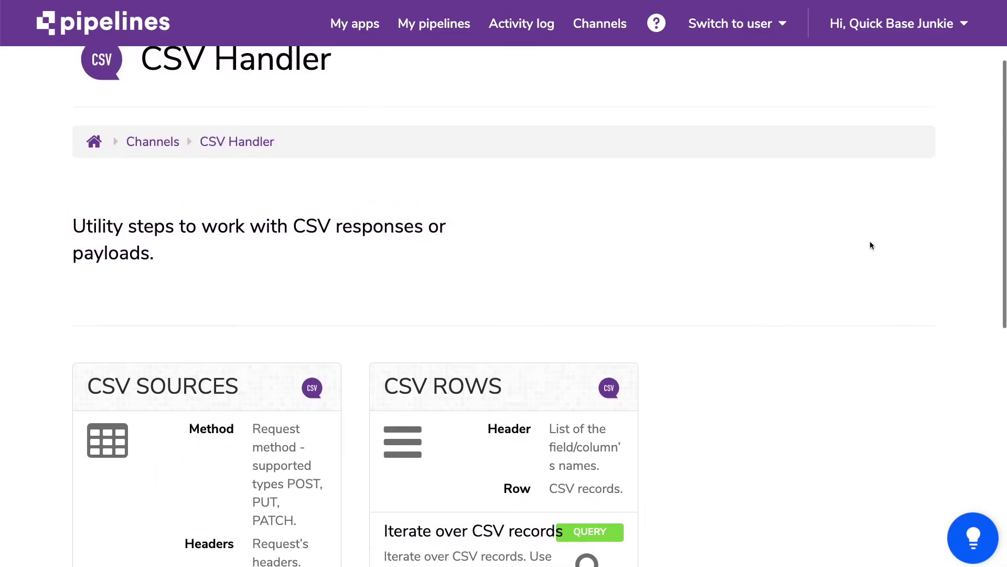
scroll(870, 245, "up", 2)
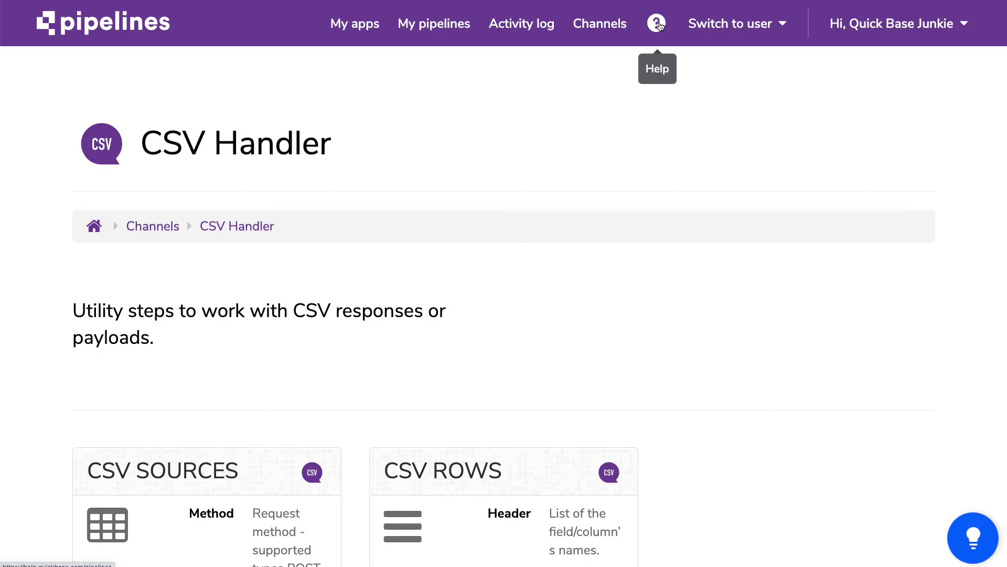
Step: Try the Switch to user search, then open the Hi, user account dropdown
scroll(660, 25, "up", 1)
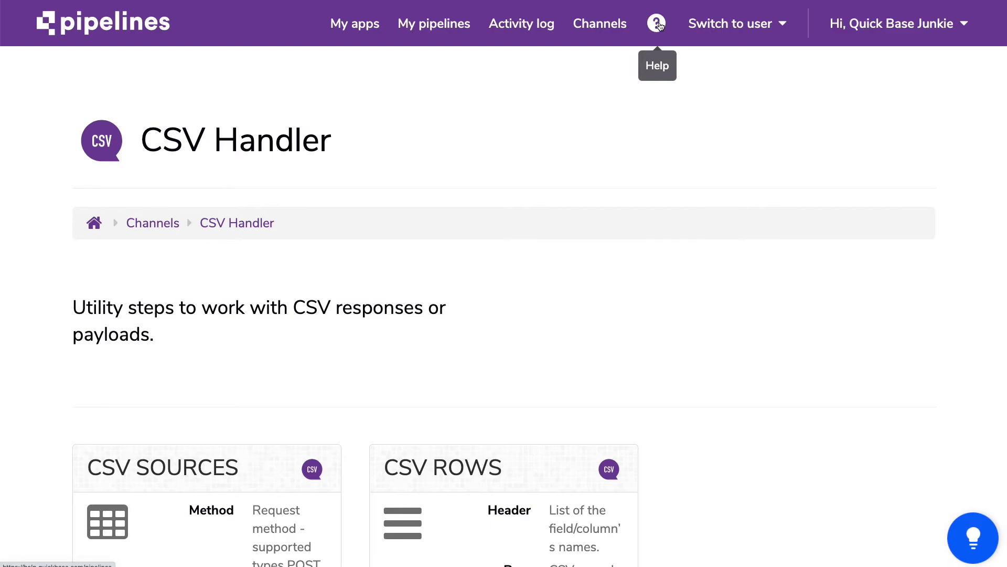
left_click(751, 25)
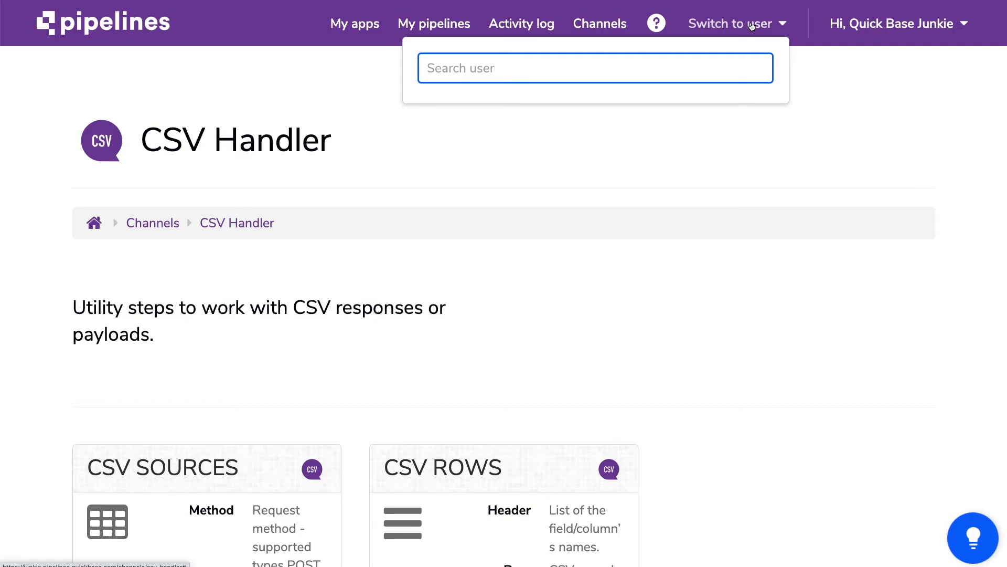
left_click(924, 24)
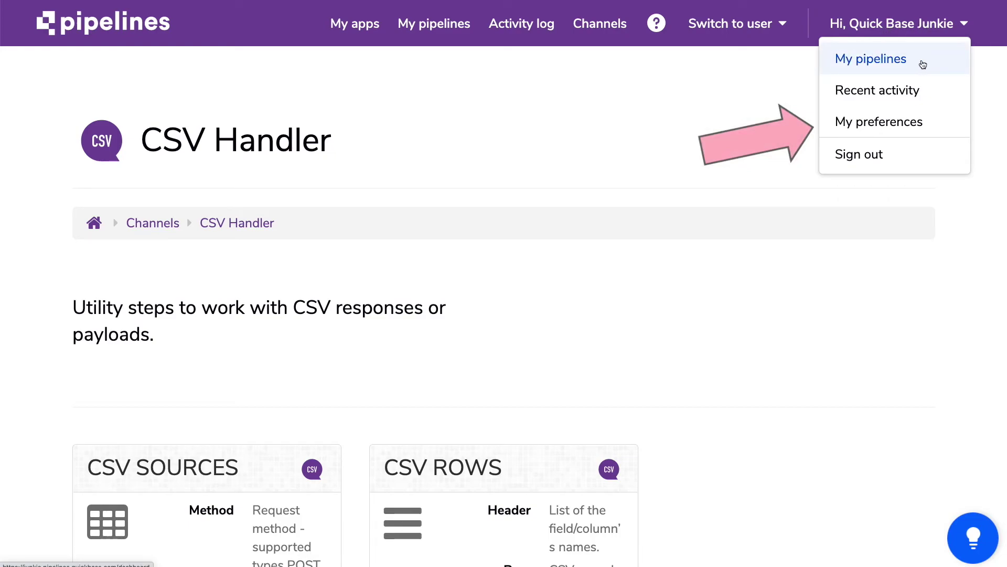
Step: Review connected accounts and DocuSign's options in My preferences, then view Realm Billing usage
left_click(909, 122)
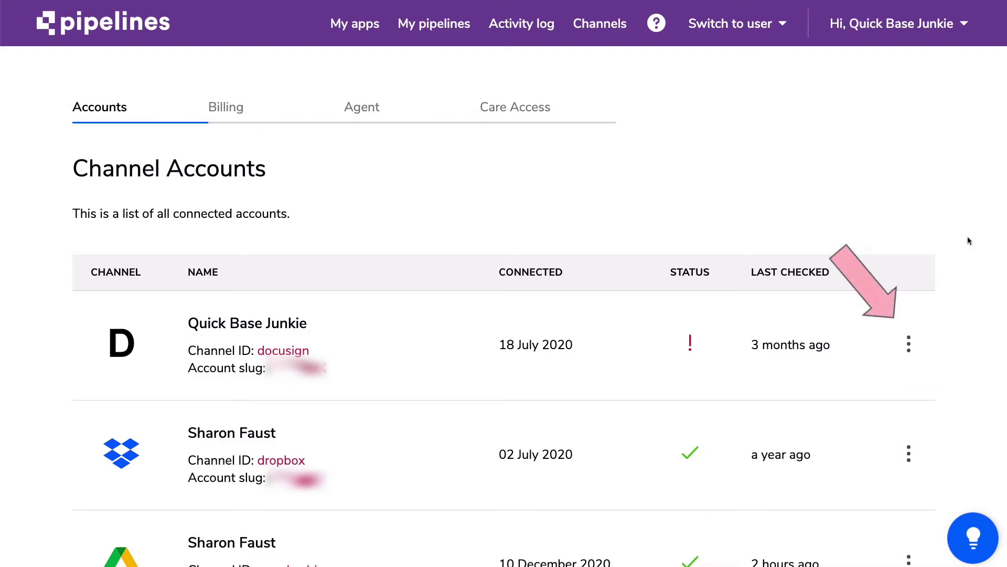
left_click(911, 349)
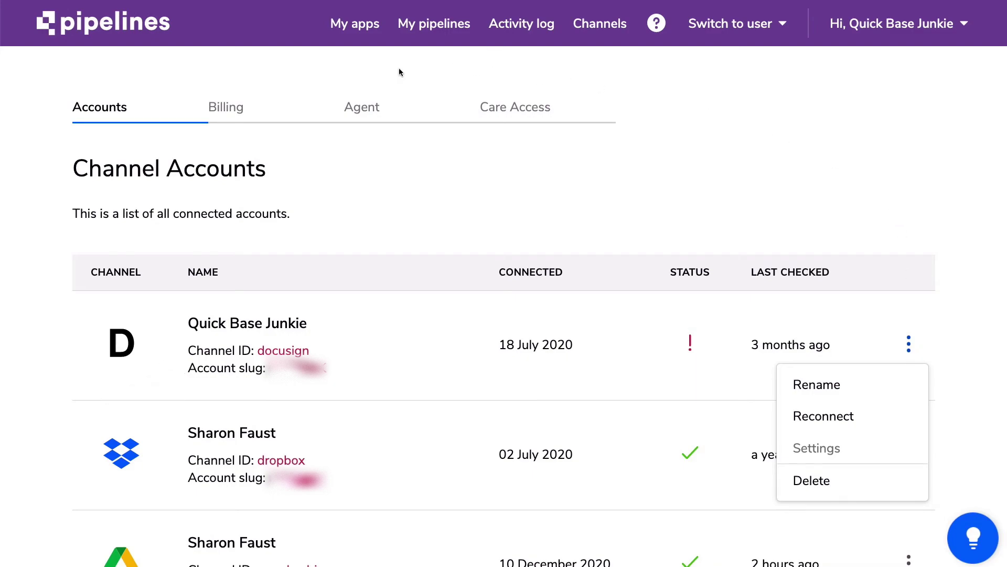
left_click(235, 104)
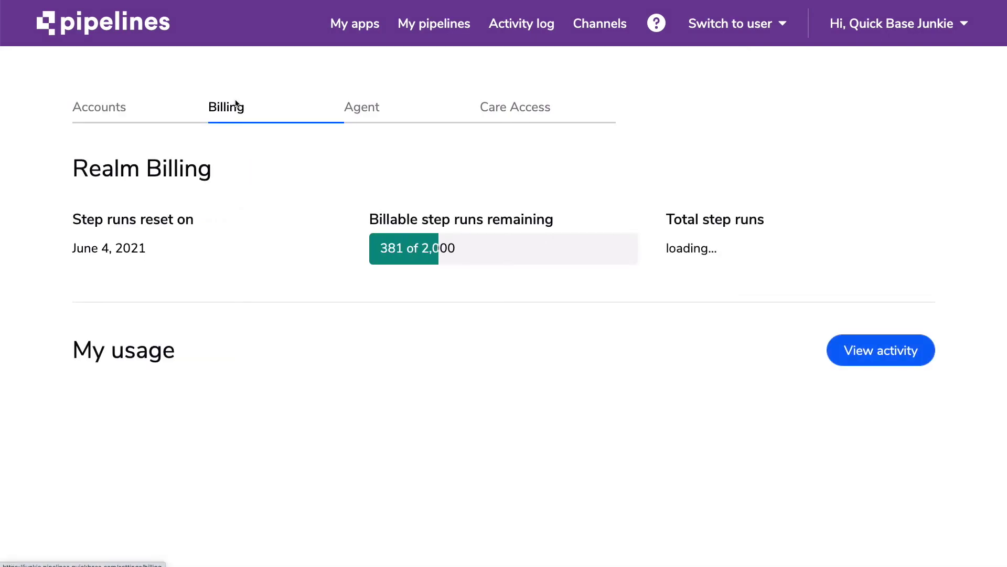
Step: View the Agent and Care Access tabs, then return to My pipelines filtered by Demo
left_click(361, 107)
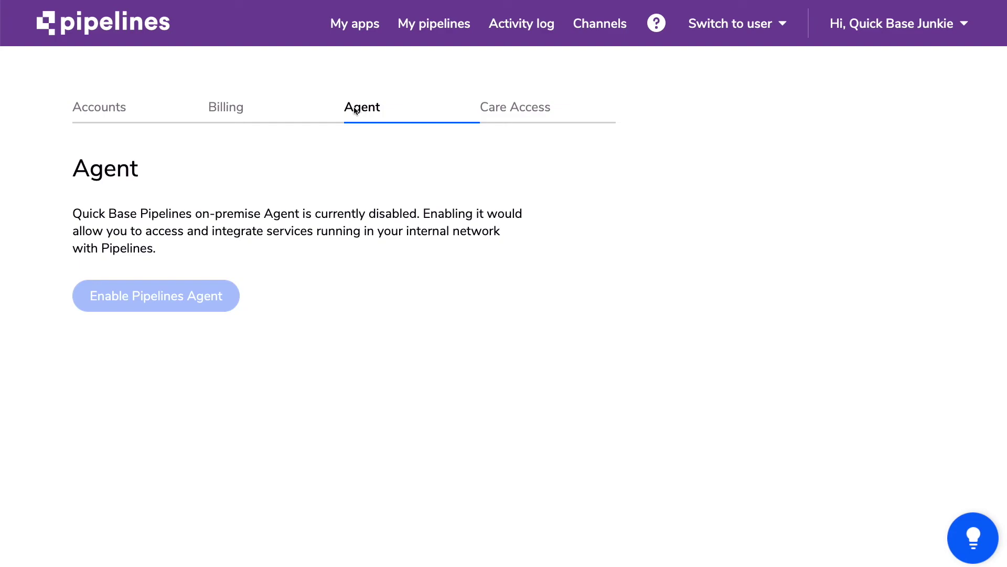
left_click(518, 100)
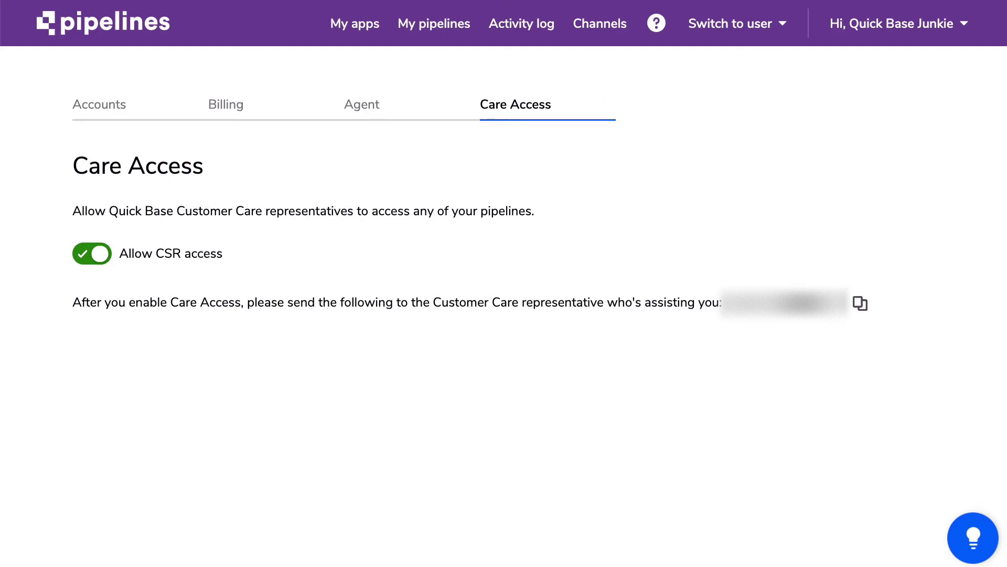
left_click(426, 28)
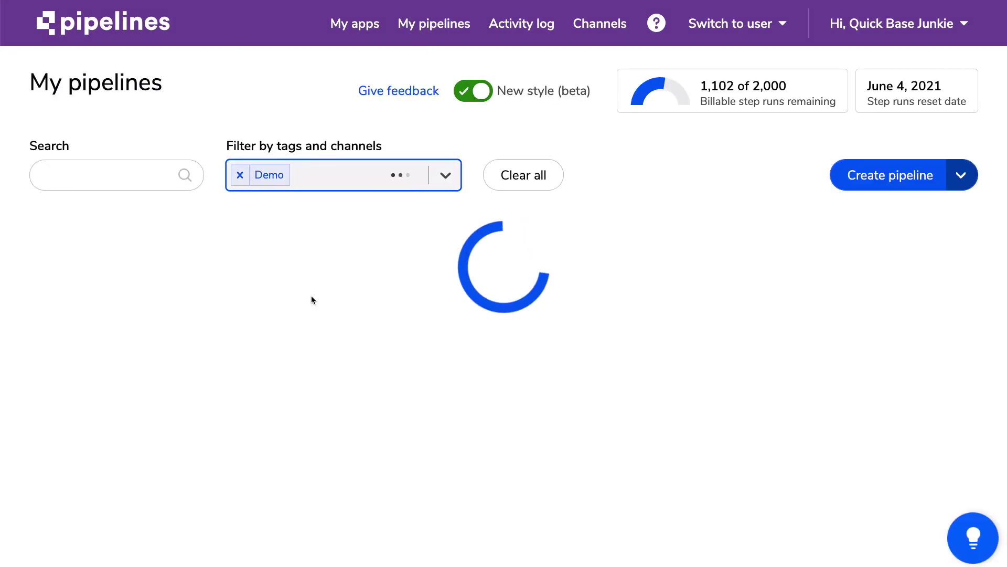
left_click(971, 537)
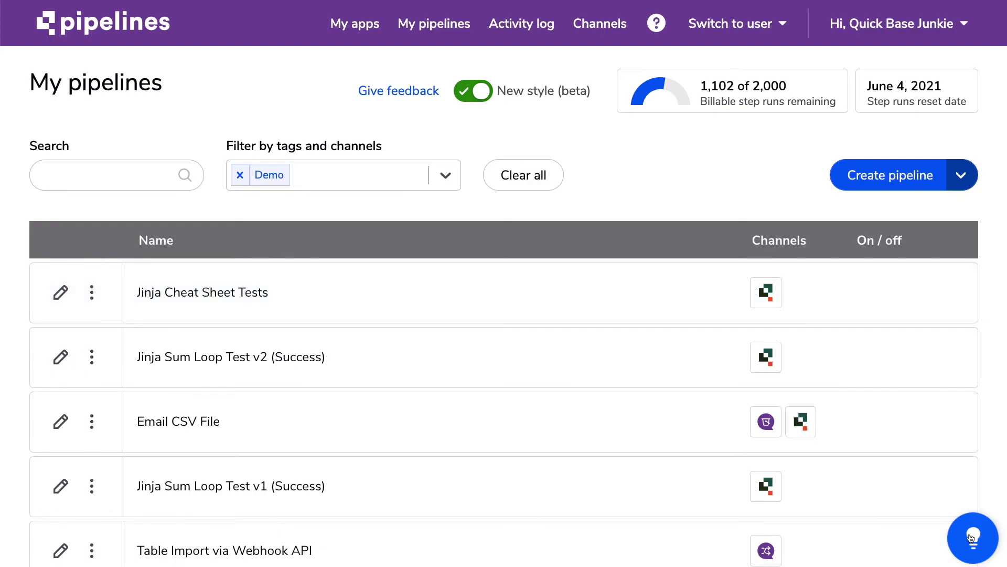